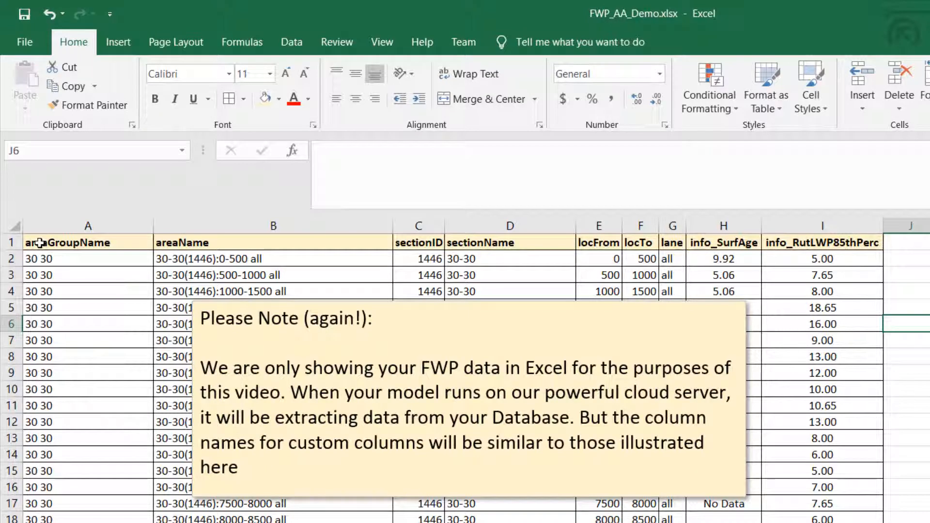
# - Examine the FWP data table in FWP_AA_Demo.xlsx, focusing on the custom info_SurfAge and info_RutLWP85thPerc columns
pyautogui.moveTo(43, 243); pyautogui.dragTo(868, 522)
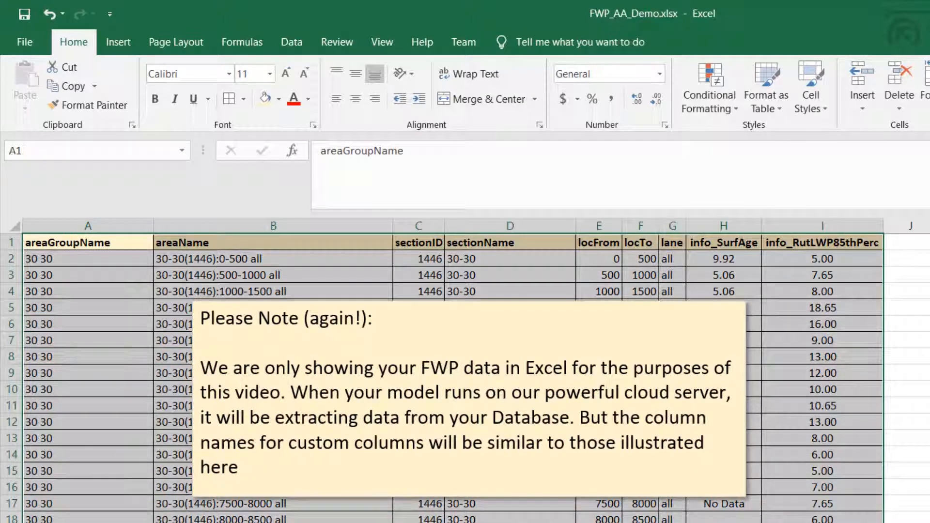
pyautogui.click(929, 357)
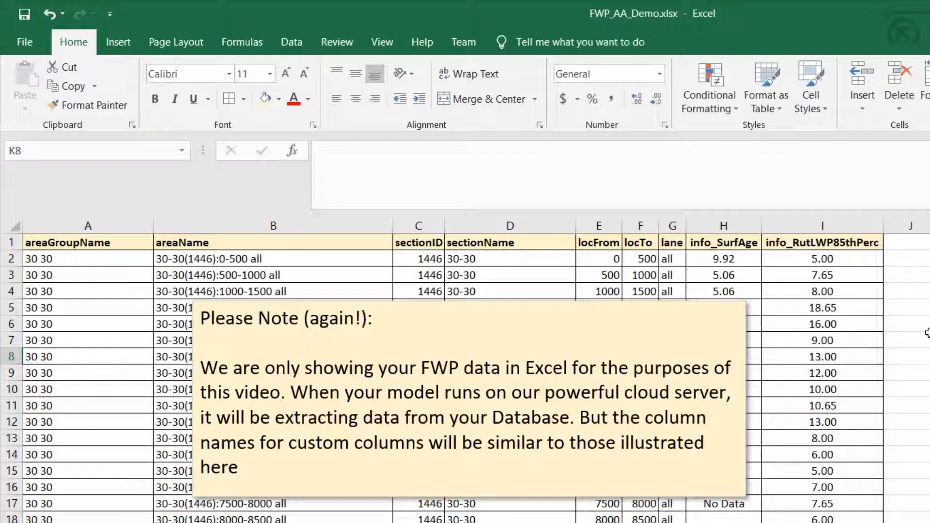
pyautogui.click(706, 239)
pyautogui.moveTo(706, 238); pyautogui.dragTo(819, 243)
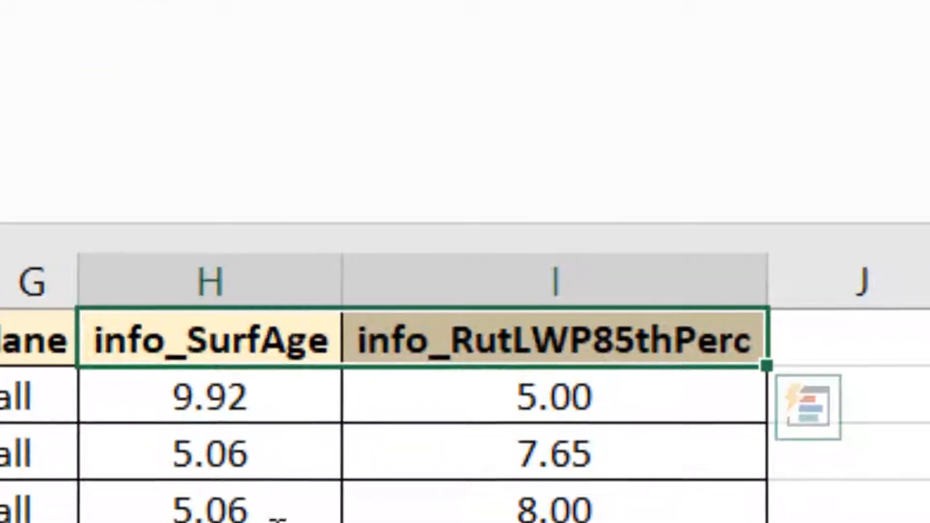
pyautogui.click(742, 293)
pyautogui.click(485, 522)
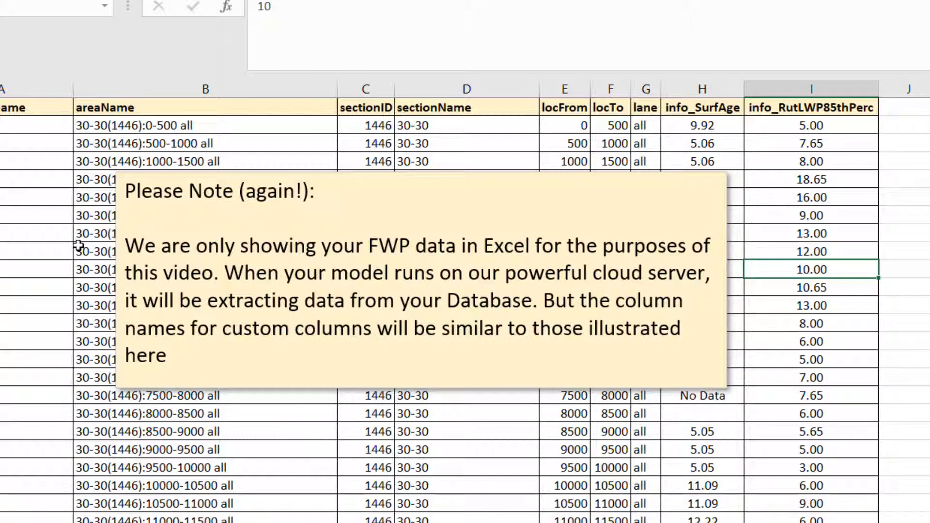
pyautogui.click(207, 142)
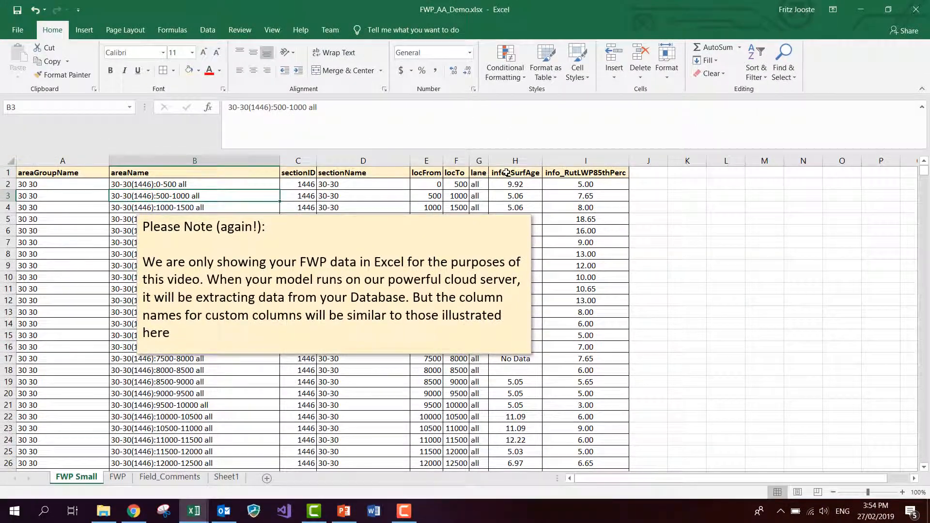
pyautogui.click(664, 116)
# - Switch to the DMS Lonrix Basic Master V1 workbook and review the SurfAge parameter's initial value source and FWP column on the Parameters sheet
pyautogui.moveTo(193, 511)
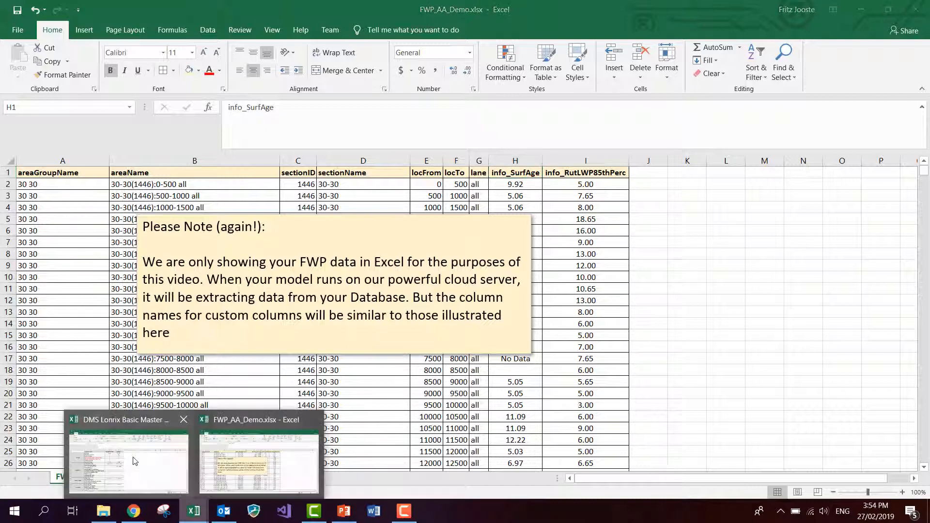
pyautogui.click(126, 485)
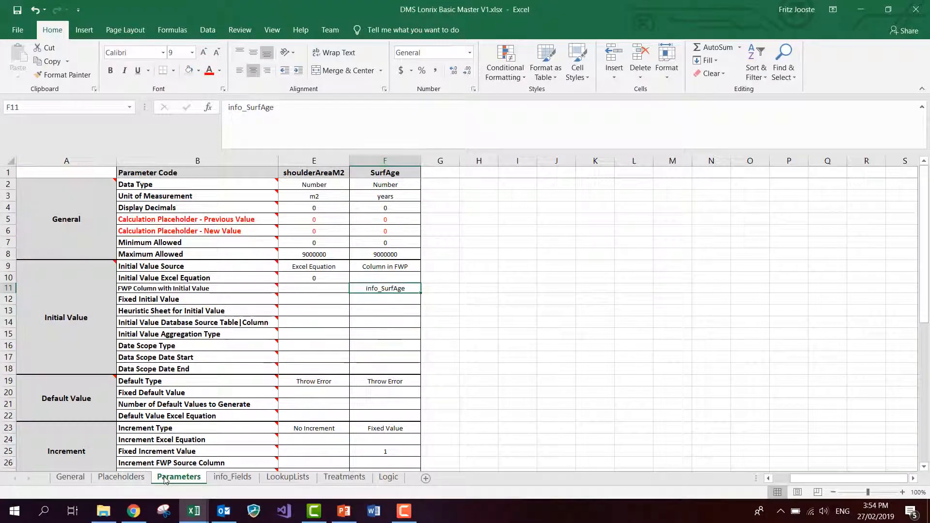
pyautogui.click(389, 161)
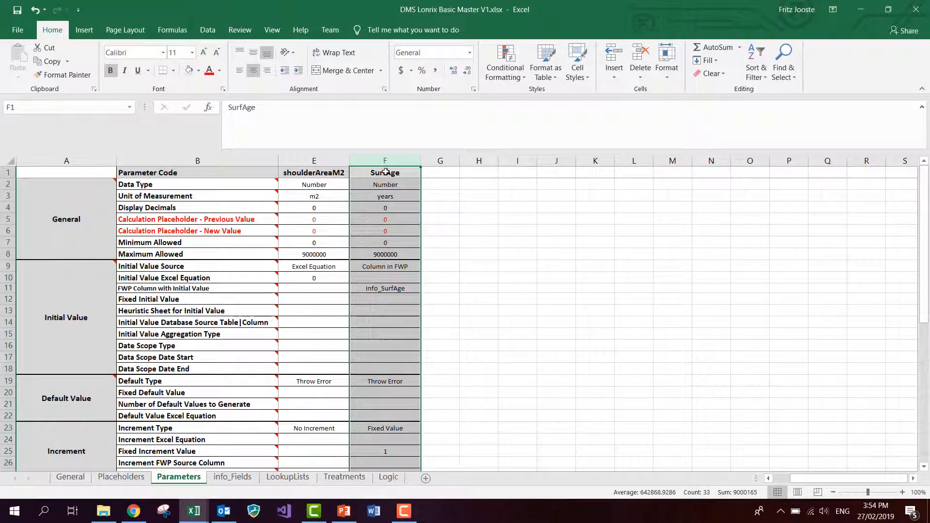
pyautogui.click(386, 173)
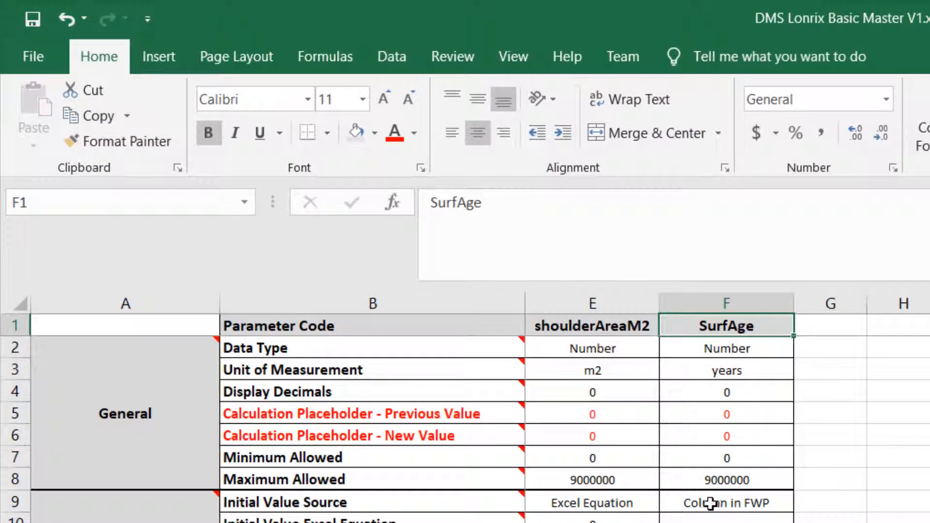
pyautogui.click(121, 508)
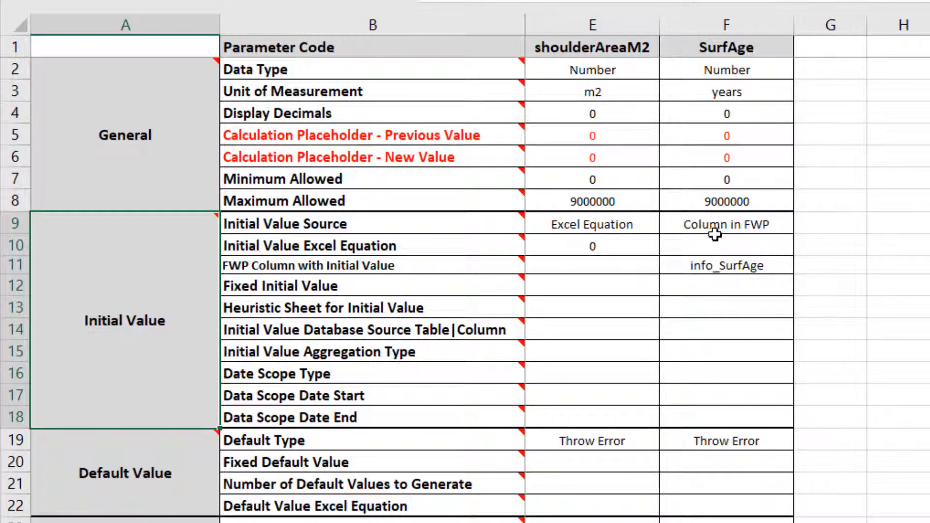
pyautogui.click(720, 228)
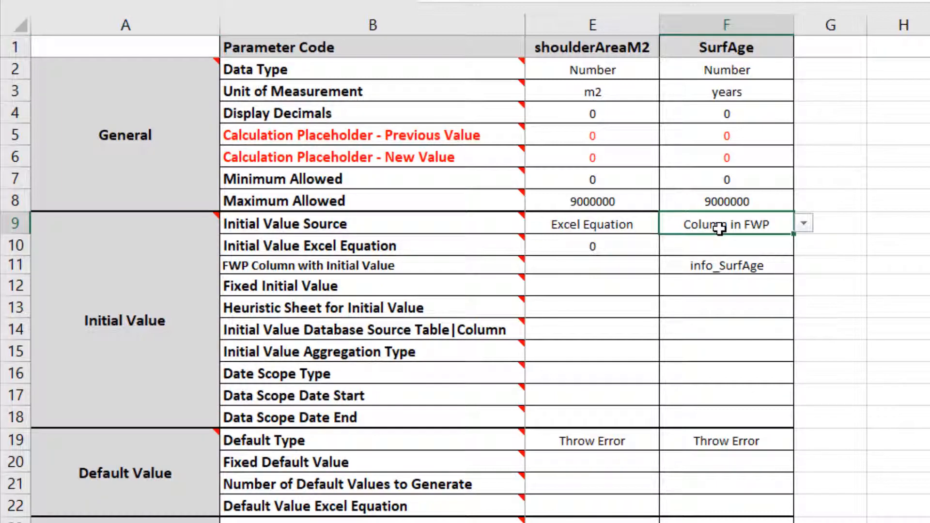
pyautogui.click(721, 266)
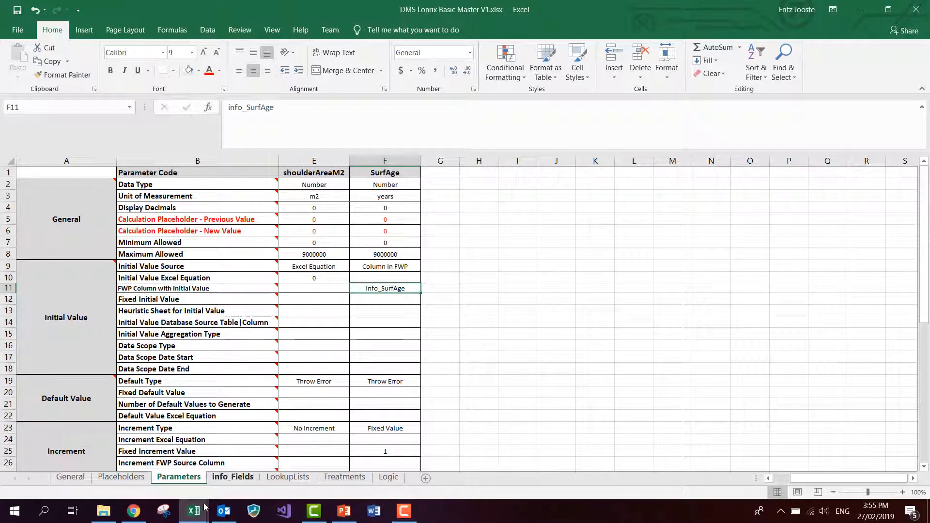
# - Switch back to FWP_AA_Demo.xlsx and inspect the info_SurfAge column for missing values, including the No Data entry and the blank cell below it
pyautogui.moveTo(192, 517)
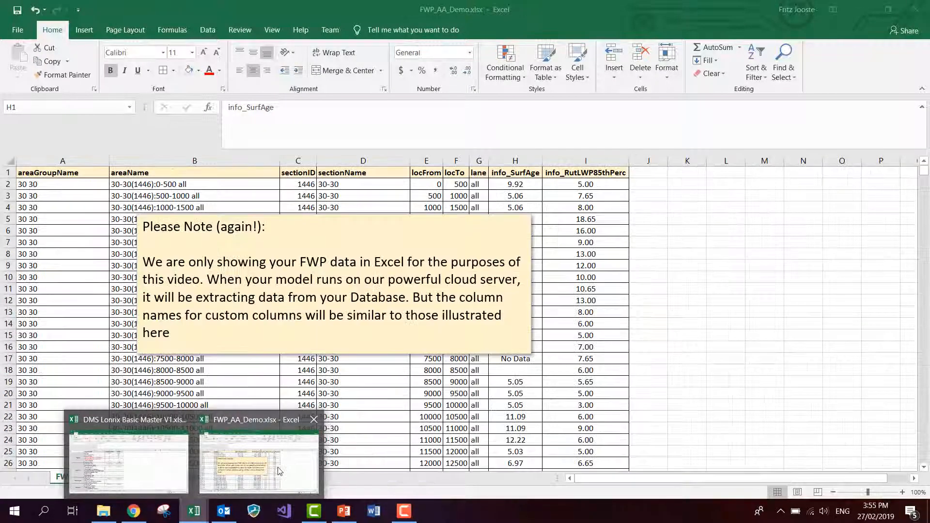
pyautogui.click(259, 462)
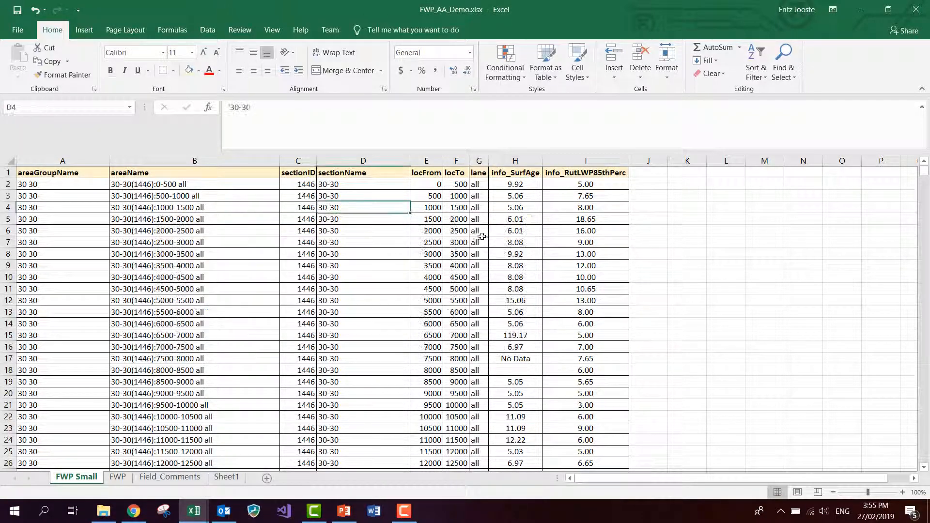
pyautogui.click(479, 231)
pyautogui.scroll(-5, 481, 236)
pyautogui.scroll(5, 482, 237)
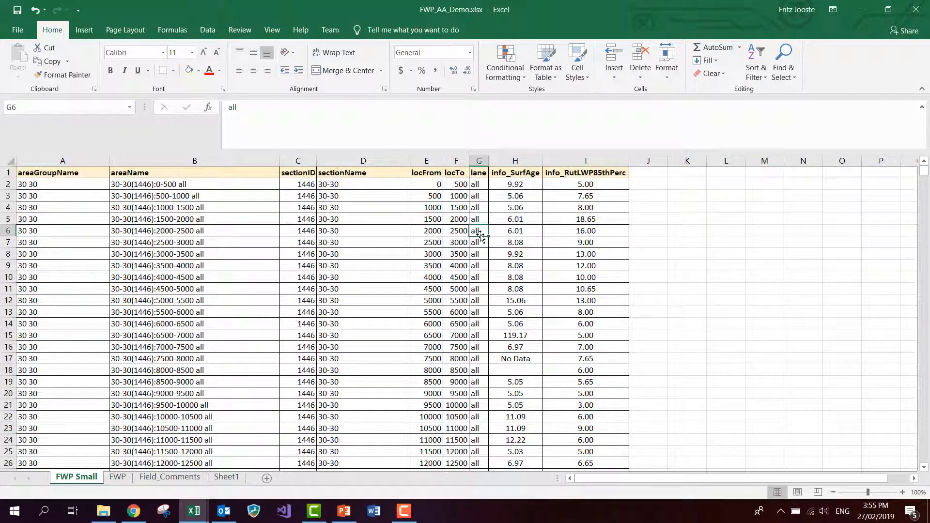
pyautogui.click(516, 312)
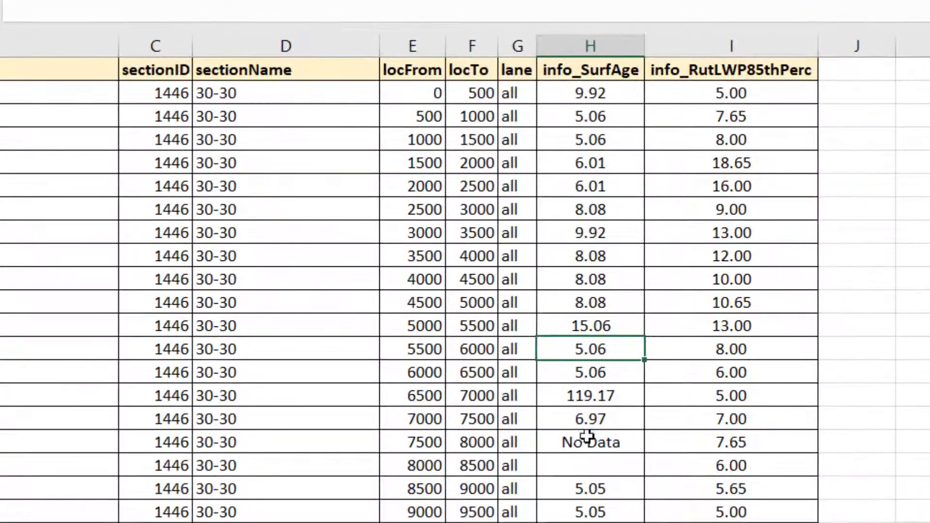
pyautogui.click(518, 361)
pyautogui.click(581, 462)
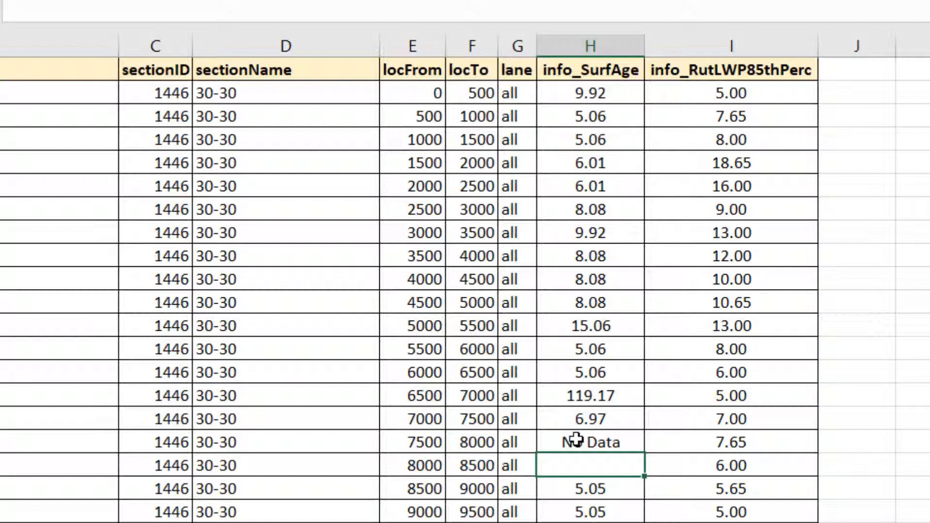
pyautogui.click(597, 442)
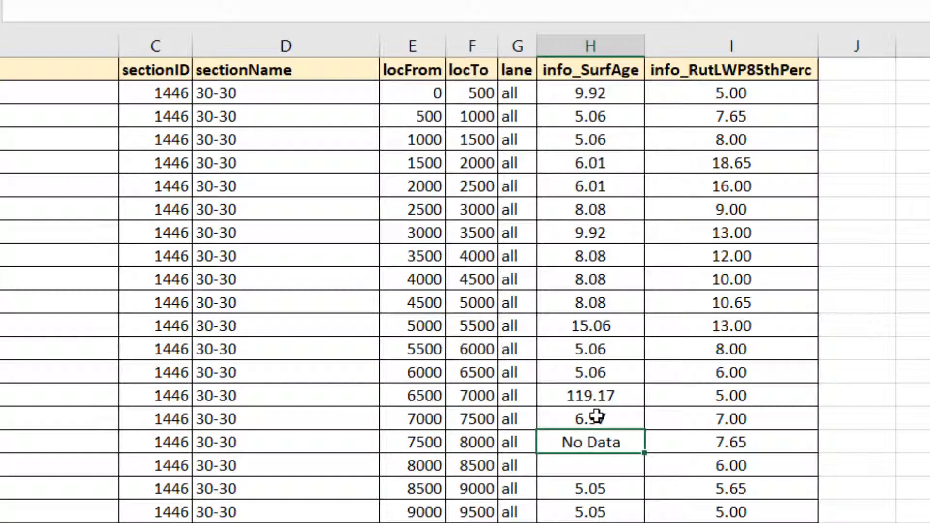
pyautogui.click(587, 466)
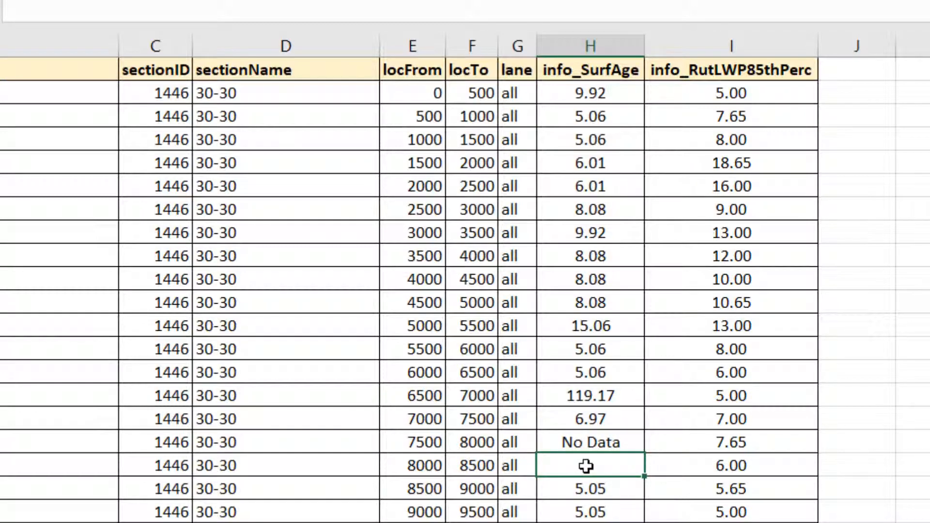
pyautogui.press('Up')
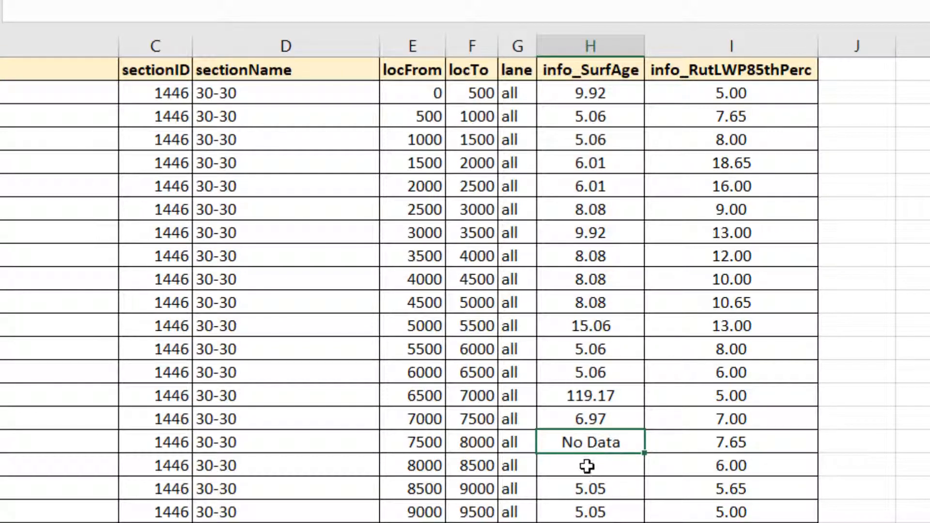
pyautogui.click(587, 466)
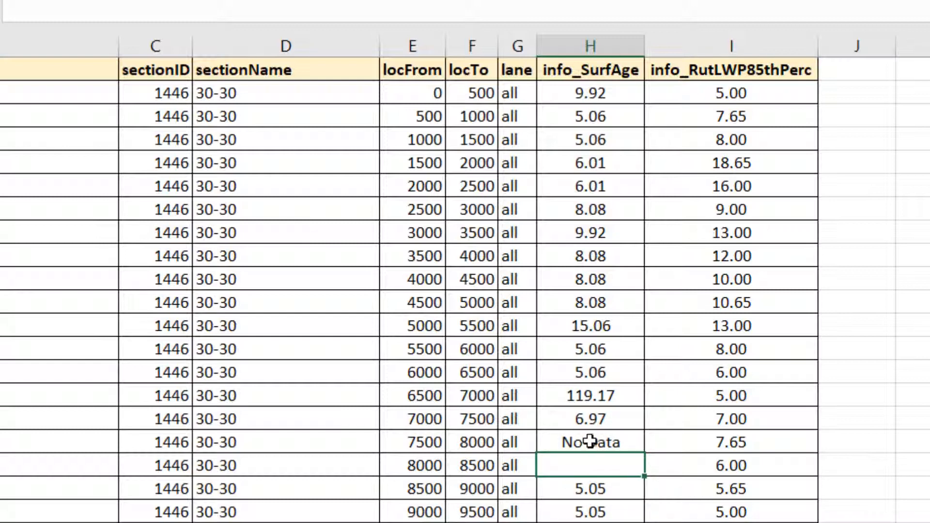
# - Replace the No Data entry in the info_SurfAge column with 6.70 and fill the blank cell below it with 5.50
pyautogui.click(590, 442)
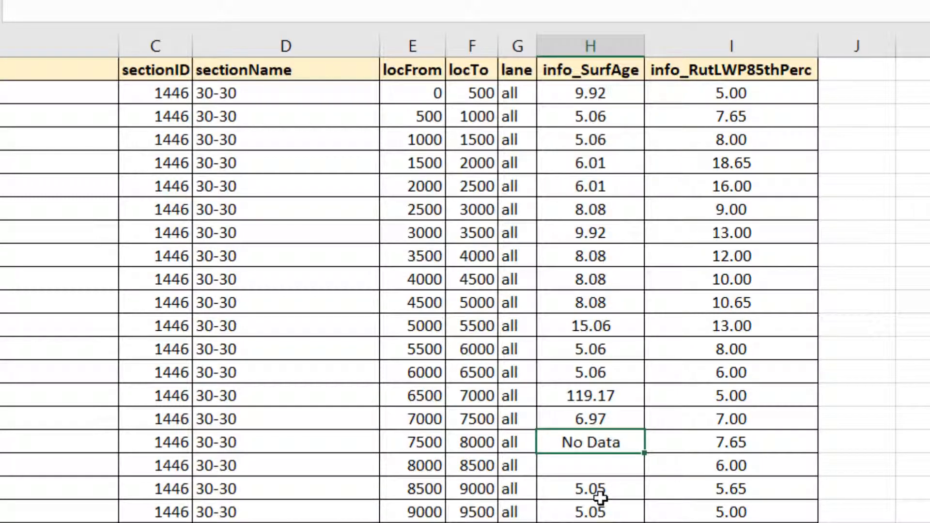
pyautogui.write('6.70')
pyautogui.press('Return')
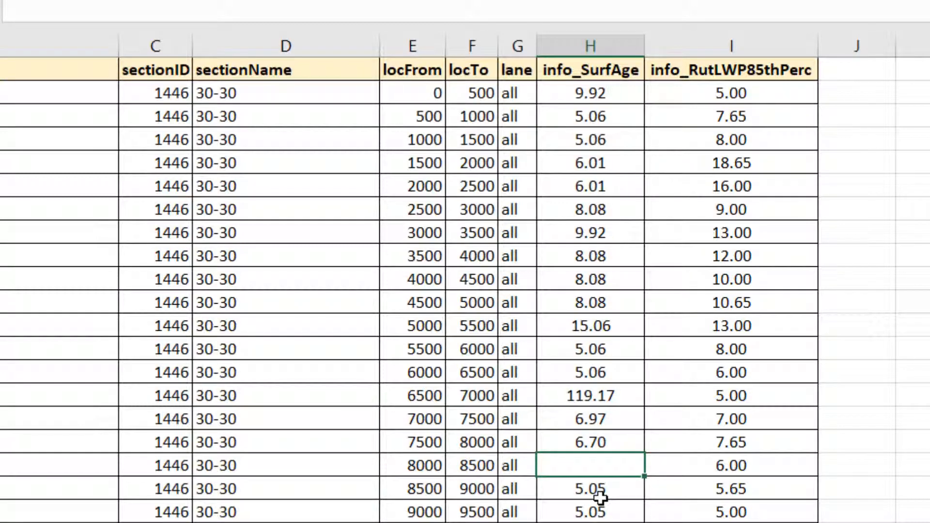
pyautogui.write('5.50')
pyautogui.press('Return')
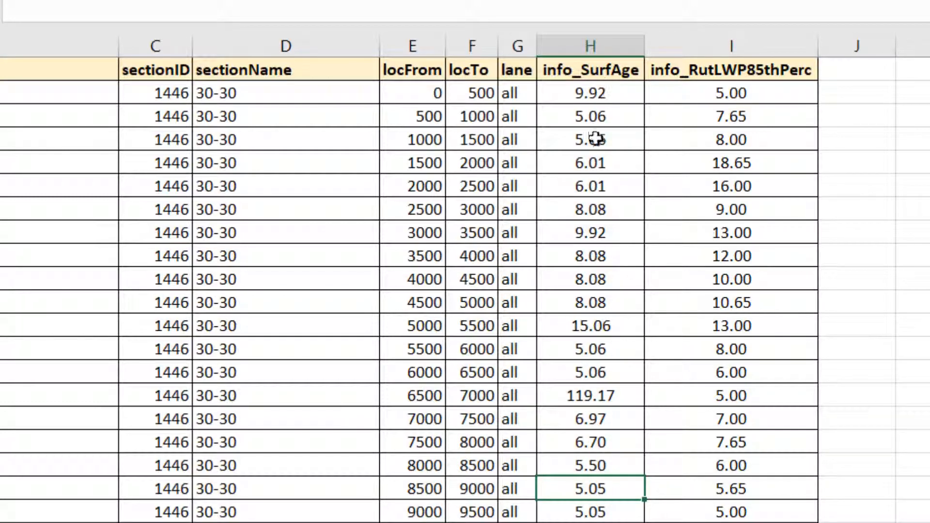
# - Freeze the header row and the first data row of the FWP Small sheet
pyautogui.scroll(-2, 594, 417)
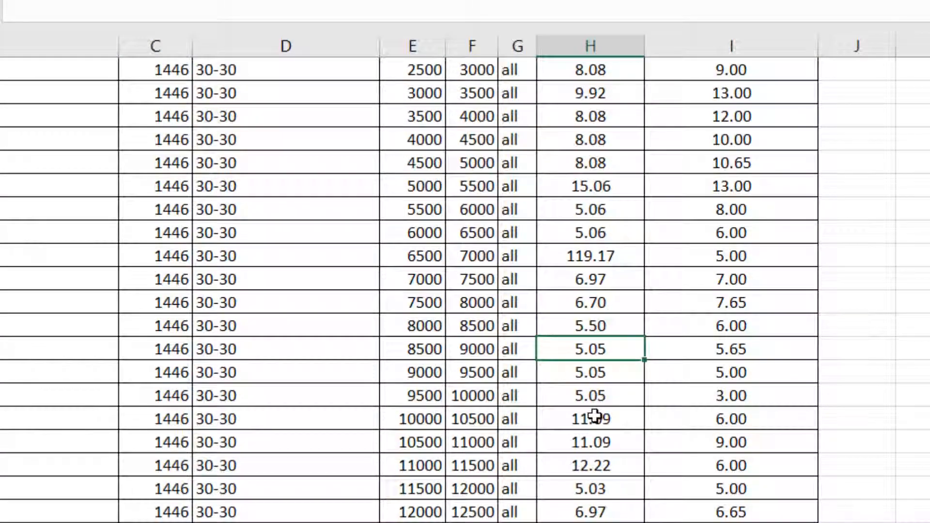
pyautogui.scroll(-2, 595, 416)
pyautogui.scroll(4, 595, 416)
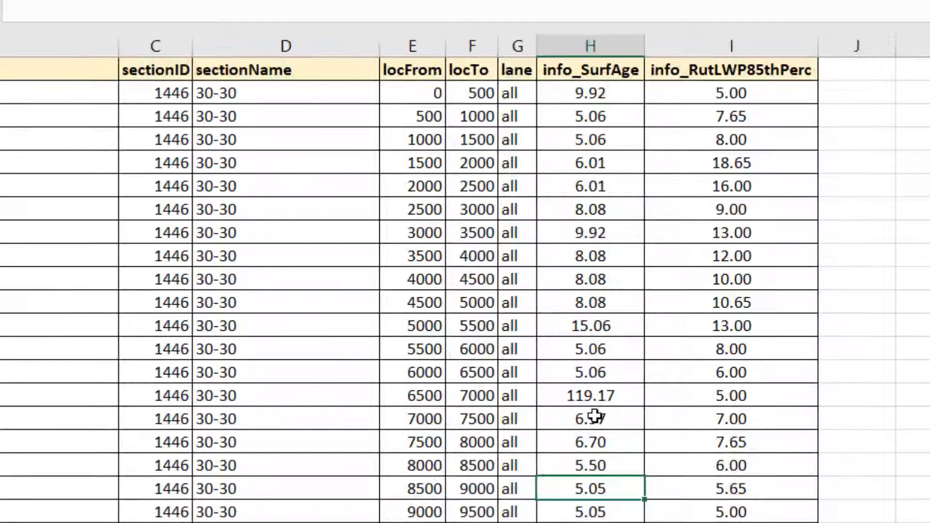
pyautogui.scroll(-1, 597, 415)
pyautogui.scroll(1, 596, 414)
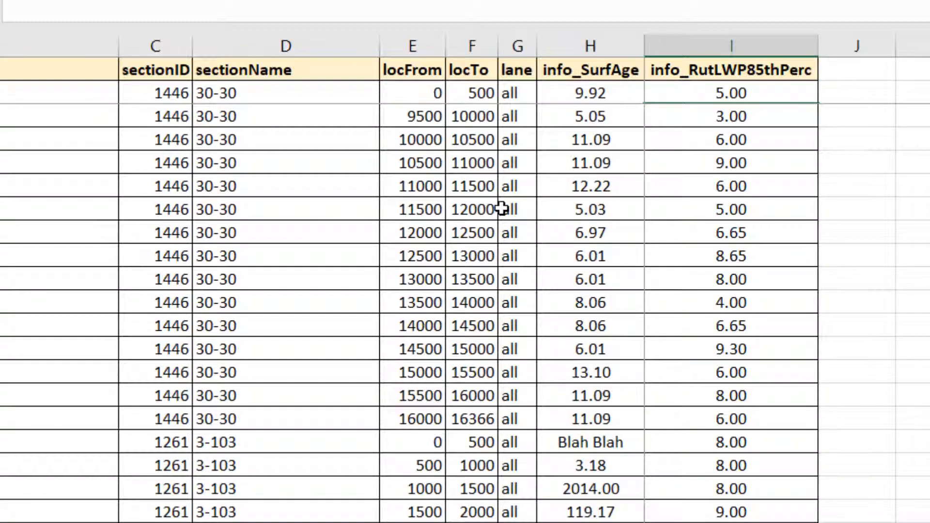
# - Highlight in yellow the invalid info_SurfAge entries of section 3-103 at locFrom 0, 1000 and 2000
pyautogui.scroll(-3, 501, 208)
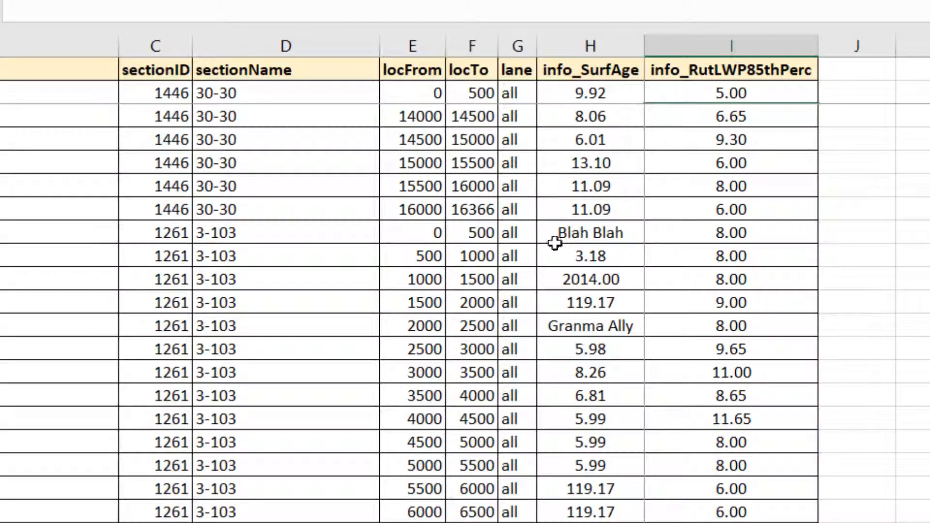
pyautogui.click(557, 234)
pyautogui.click(4, 1)
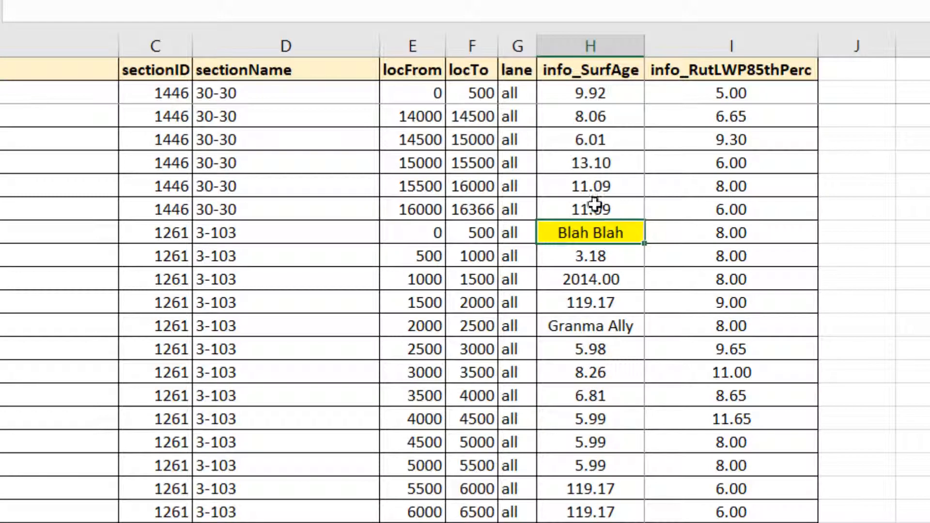
pyautogui.click(611, 102)
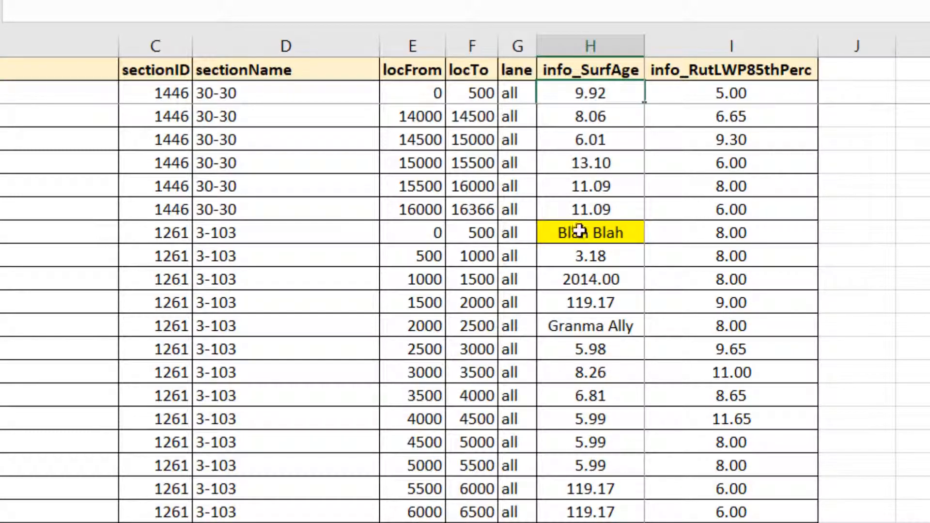
pyautogui.click(563, 284)
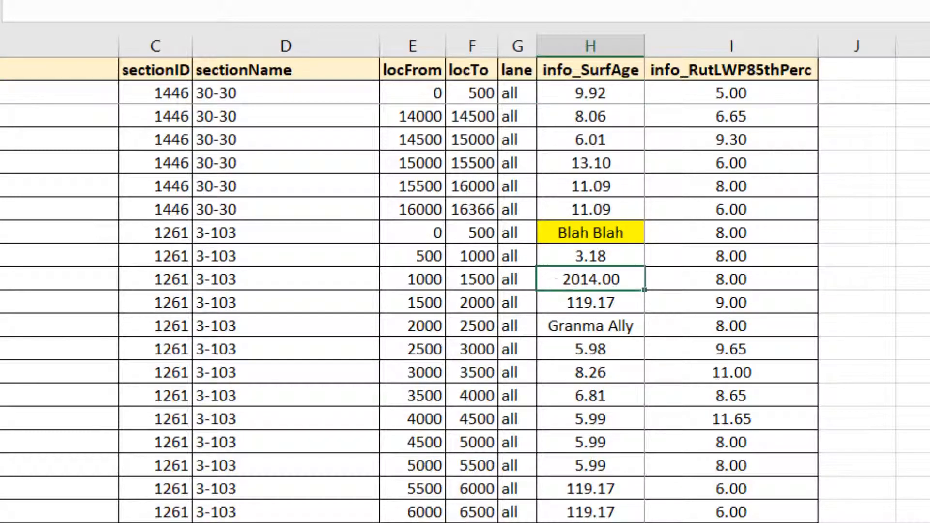
pyautogui.click(138, 1)
pyautogui.click(577, 392)
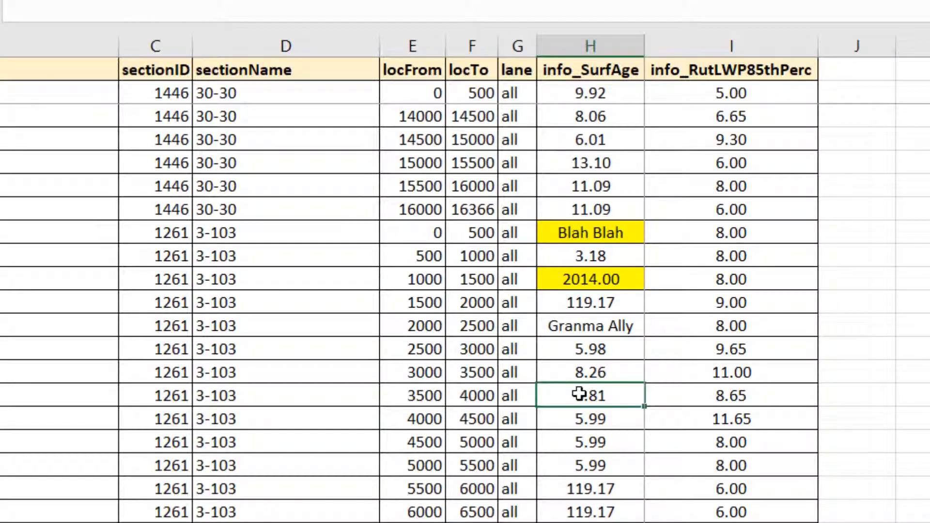
pyautogui.click(573, 282)
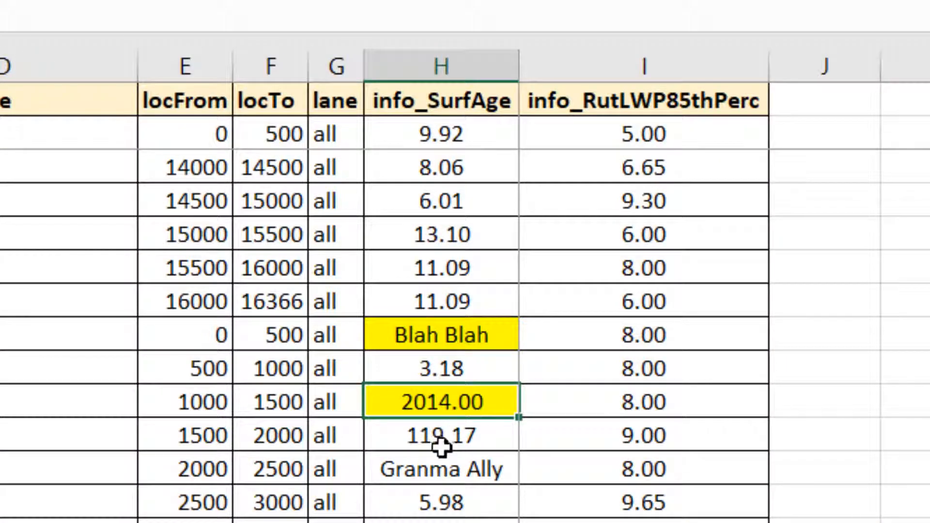
pyautogui.click(439, 469)
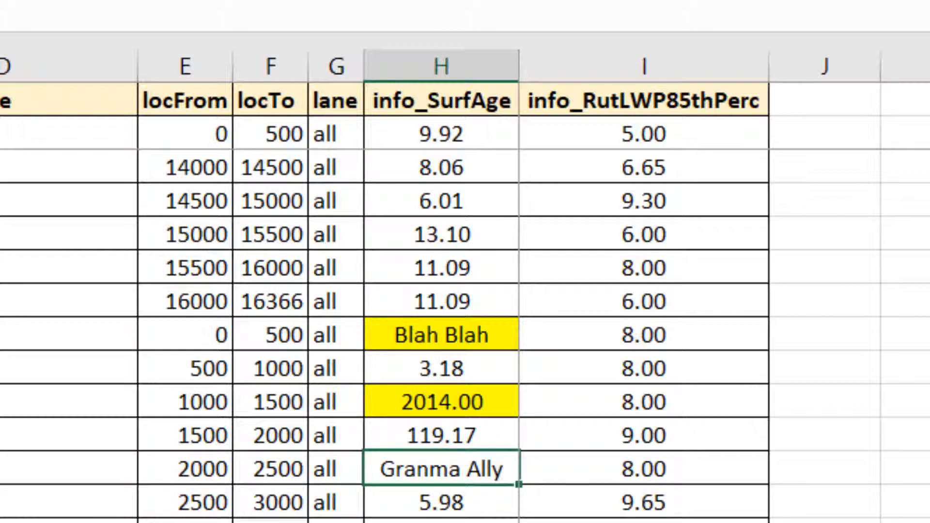
pyautogui.press('F4')
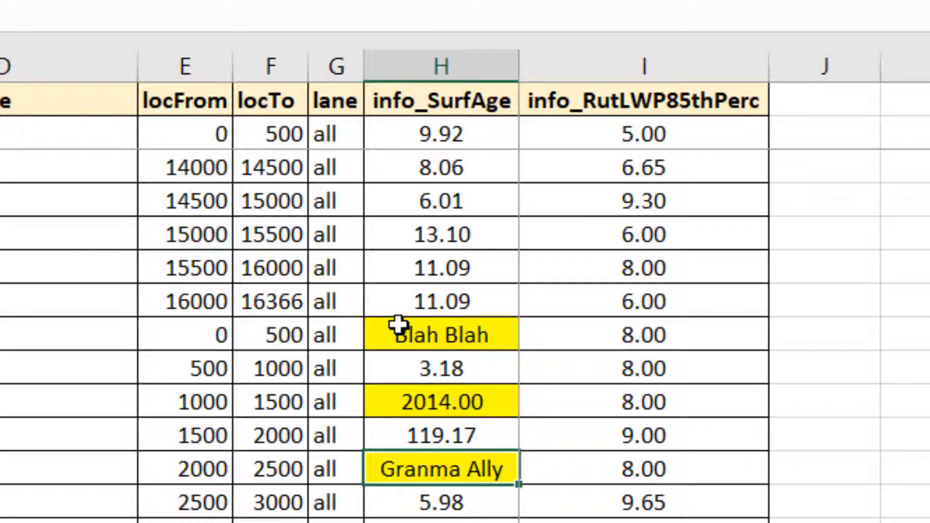
# - Switch to DMS Lonrix Basic Master V1.xlsx and review the SurfAge parameter's Initial Value Source and FWP Column with Initial Value on the Parameters sheet
pyautogui.scroll(3, 395, 434)
pyautogui.scroll(-1, 394, 434)
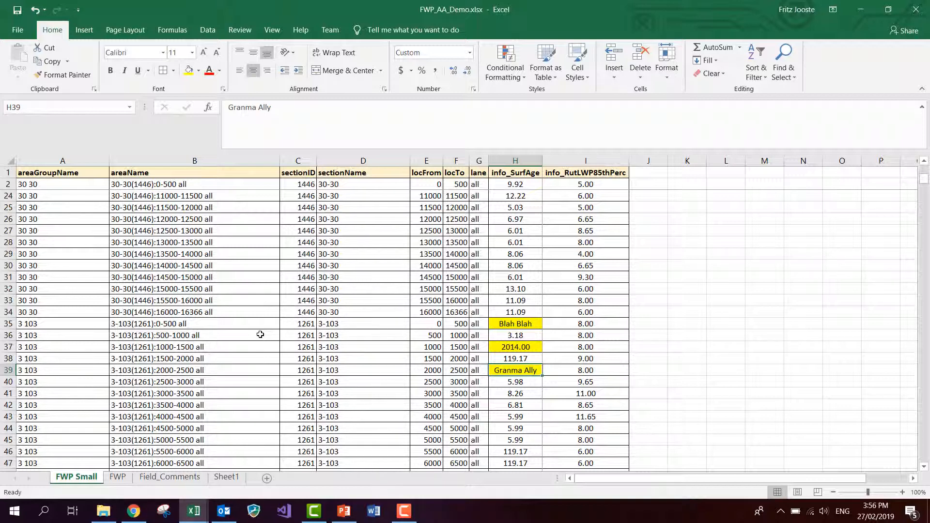
pyautogui.moveTo(204, 513)
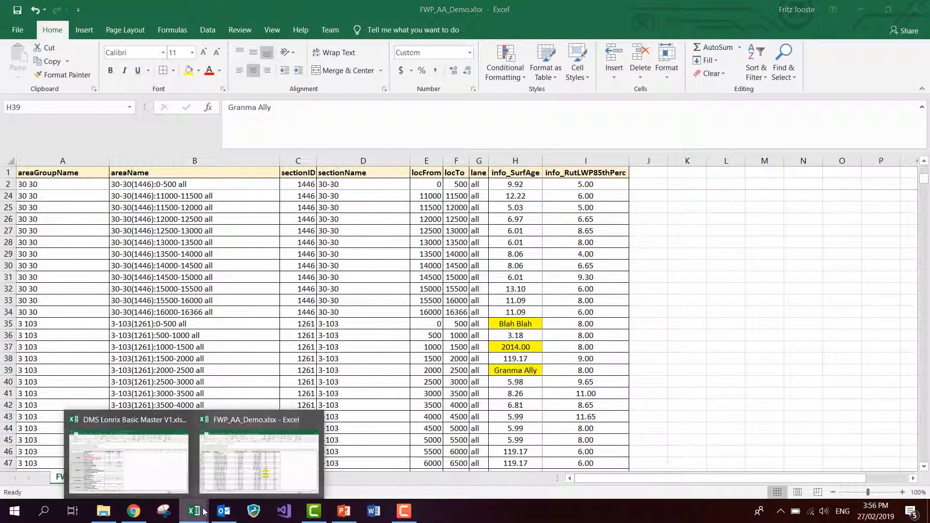
pyautogui.click(138, 464)
pyautogui.click(484, 247)
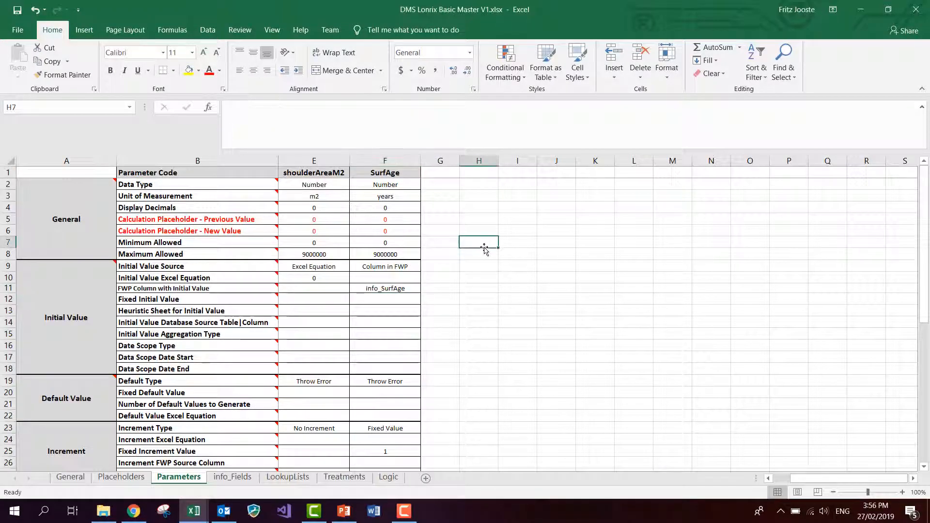
pyautogui.click(375, 268)
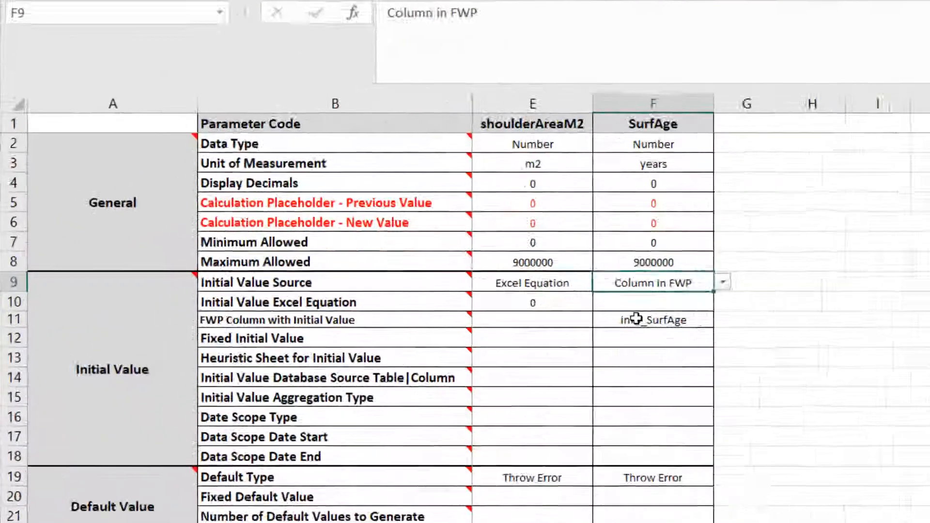
pyautogui.click(382, 293)
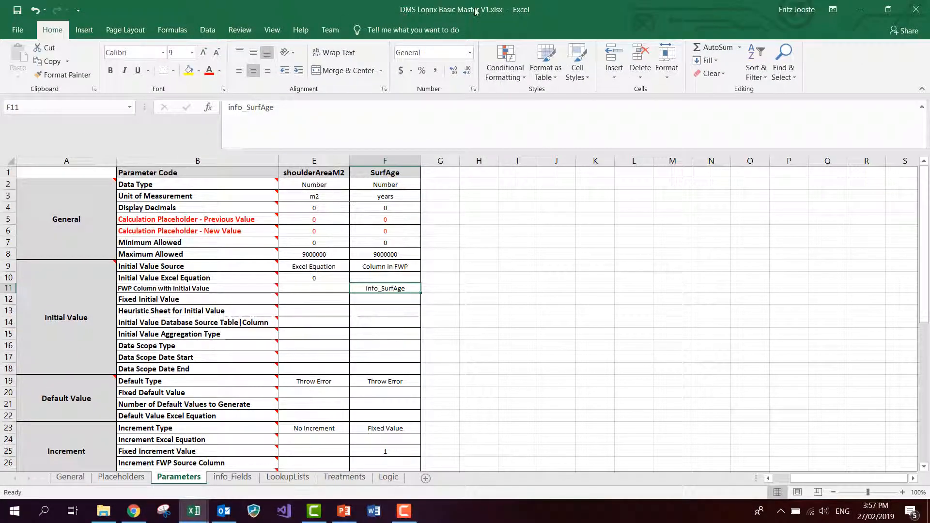
pyautogui.click(510, 361)
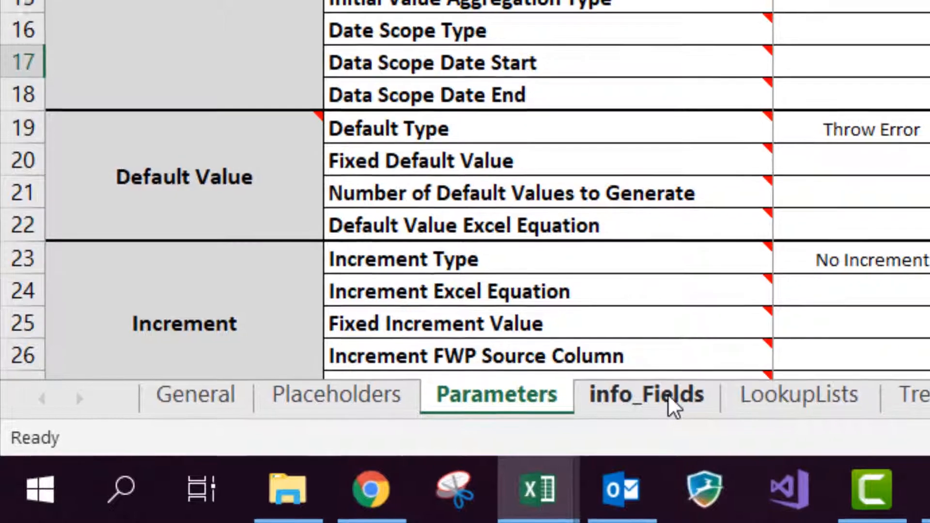
# - Open the info_Fields sheet and inspect the info_SurfAge number field and the defined name of its Raw Value cell
pyautogui.click(674, 392)
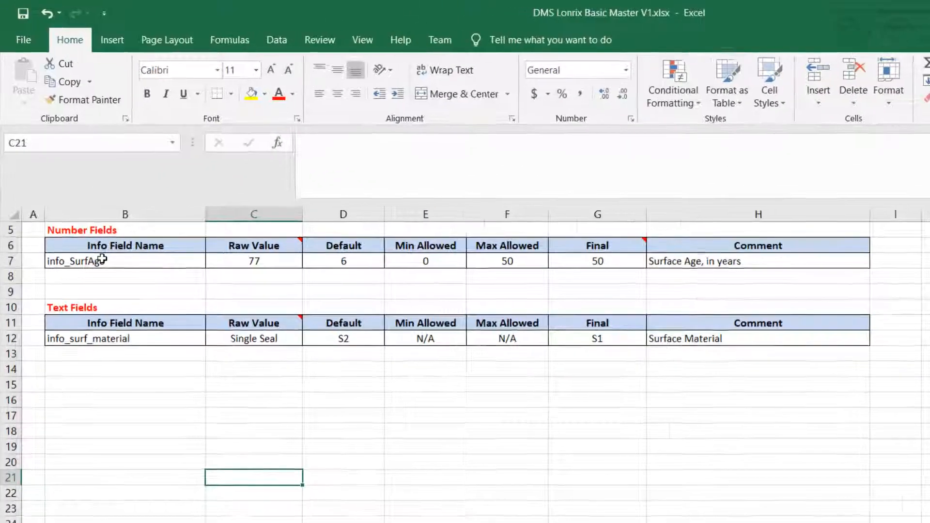
pyautogui.click(75, 203)
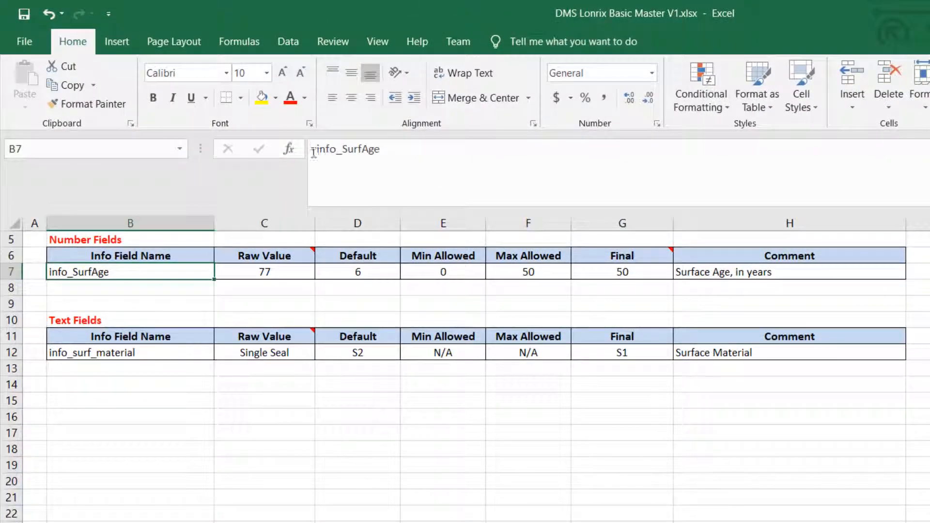
pyautogui.click(251, 273)
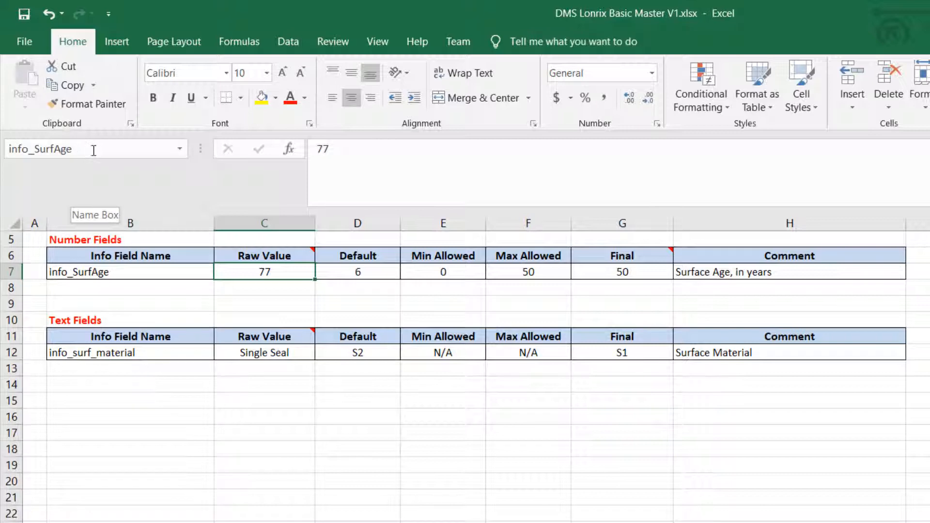
pyautogui.click(71, 150)
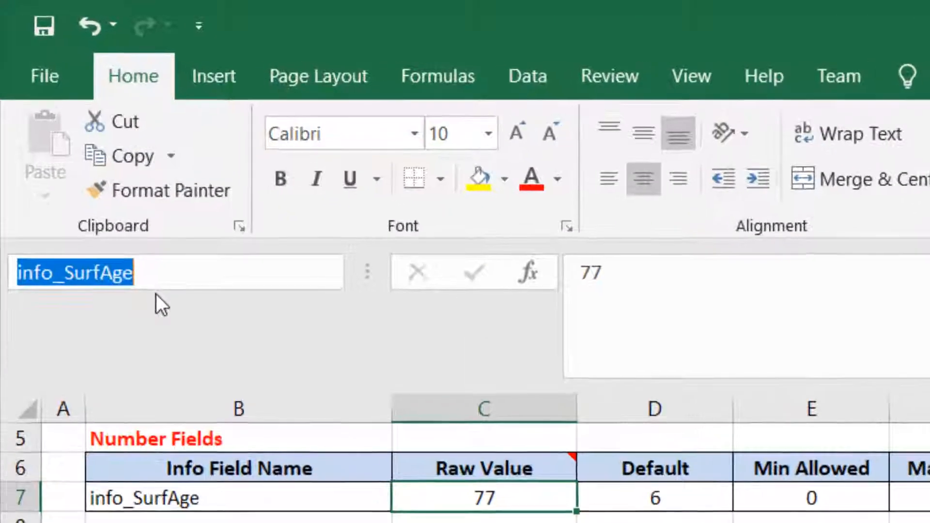
pyautogui.click(489, 522)
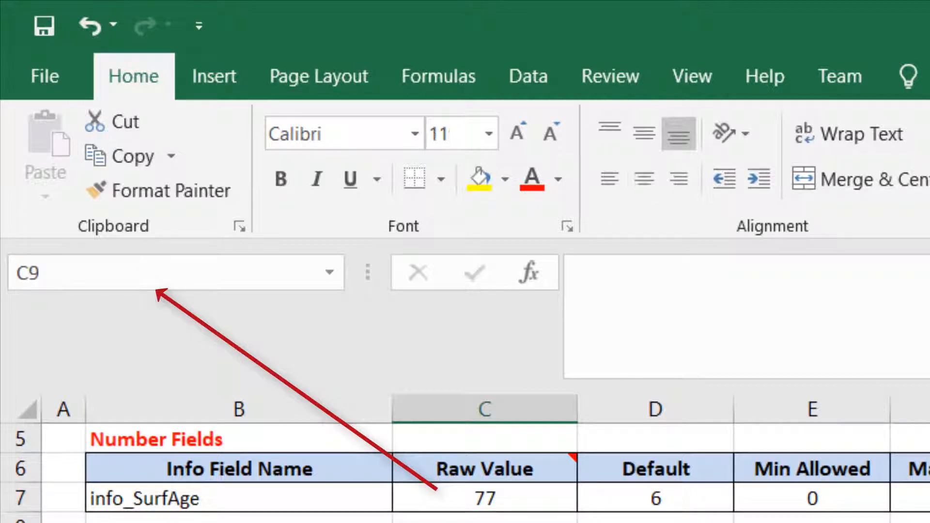
pyautogui.click(487, 498)
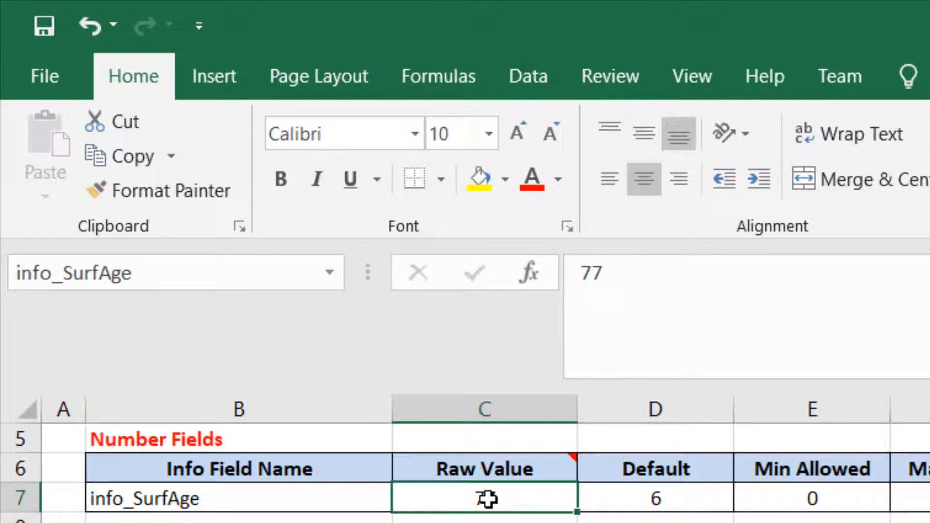
pyautogui.click(487, 522)
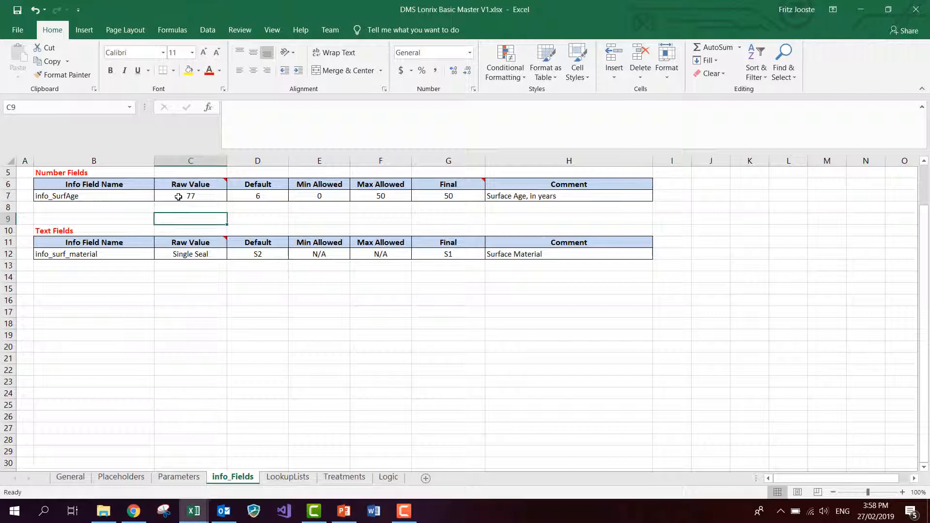
# - Review the Placeholders sheet and the two Calculation Placeholder rows, Previous Value and New Value, across all parameters on the Parameters sheet
pyautogui.click(129, 480)
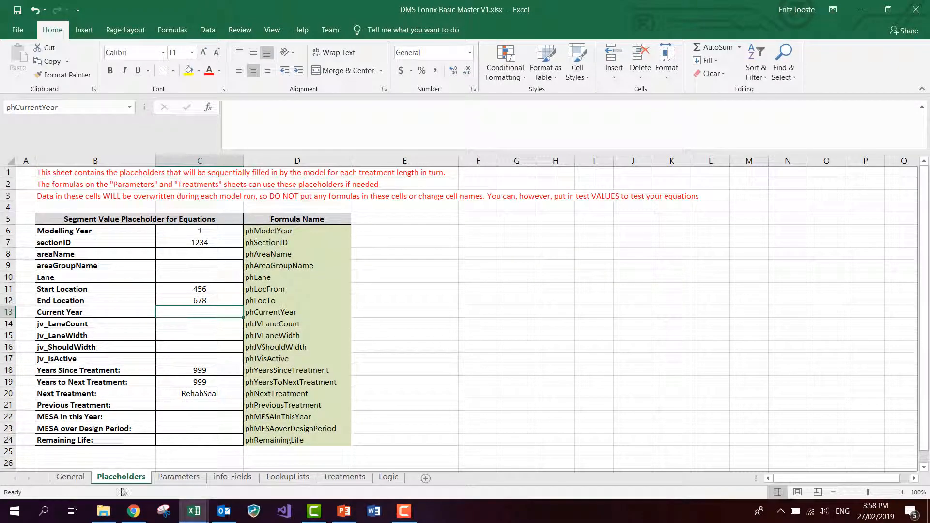
pyautogui.click(179, 477)
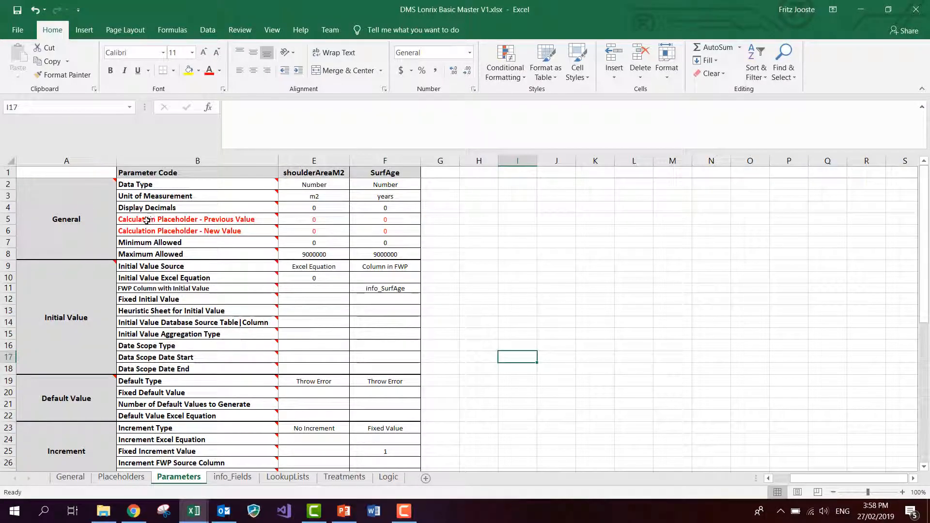
pyautogui.moveTo(150, 220); pyautogui.dragTo(499, 235)
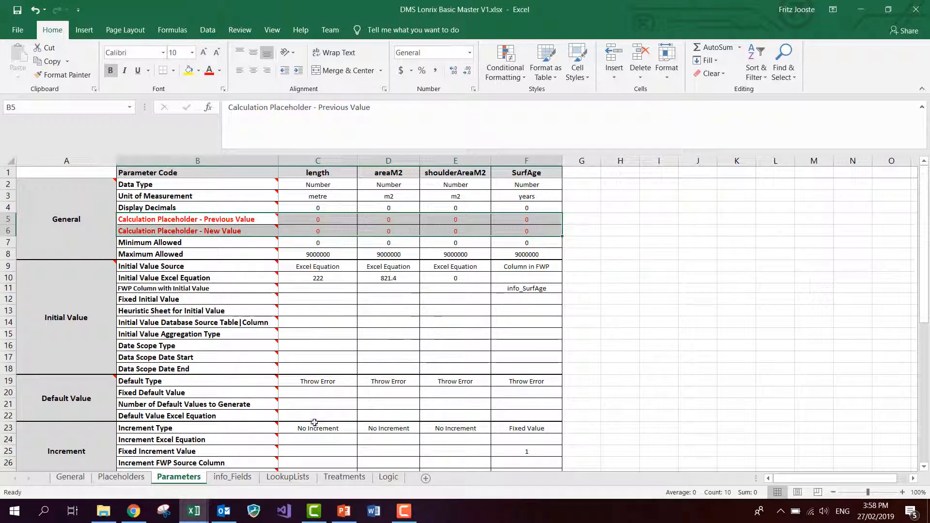
# - Return to the info_Fields sheet and examine the cell name assigned to the info_SurfAge raw value placeholder
pyautogui.click(230, 477)
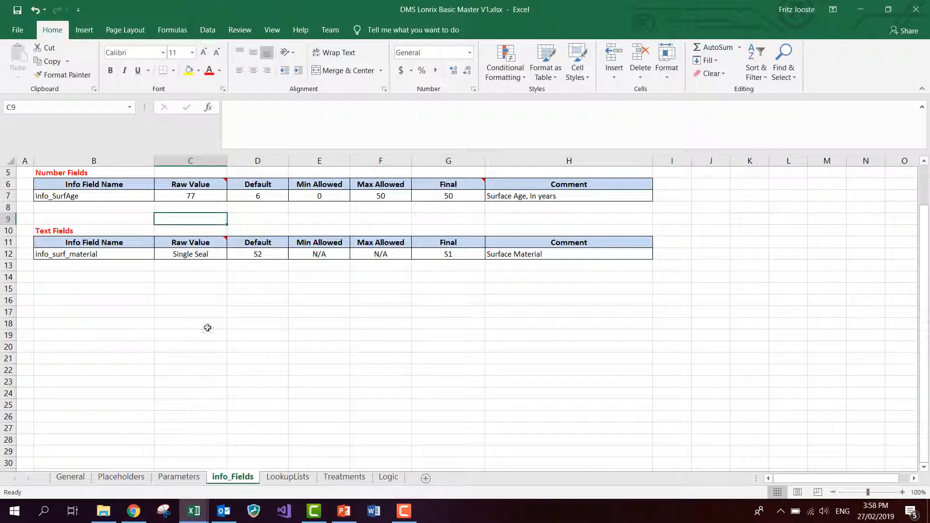
pyautogui.click(212, 315)
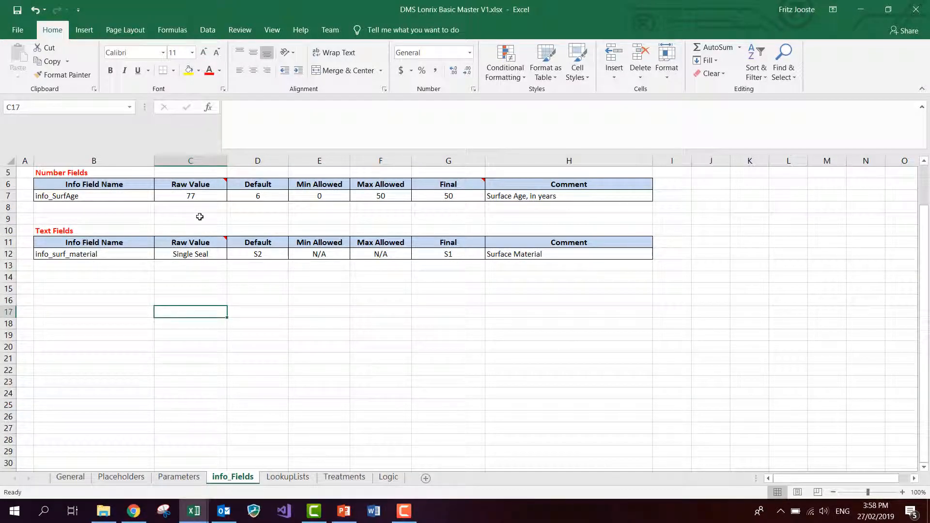
pyautogui.click(182, 198)
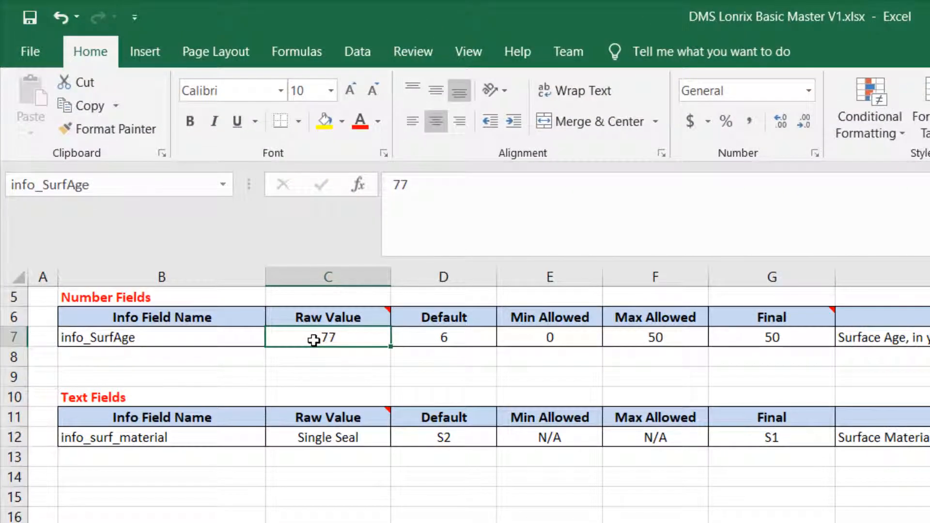
pyautogui.click(8, 187)
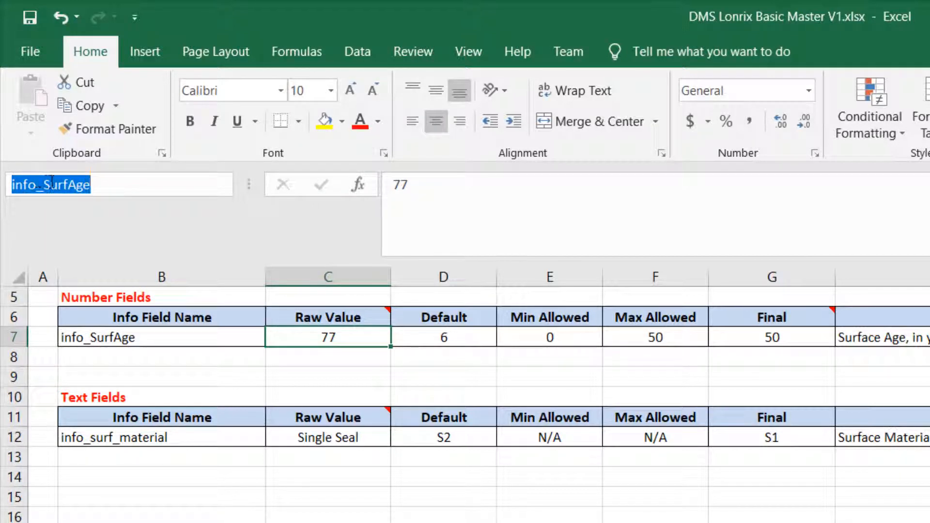
# - Switch to FWP_AA_Demo.xlsx and examine the info_SurfAge column header and the row values that feed the raw value placeholder
pyautogui.hotkey('alt', 'Tab')
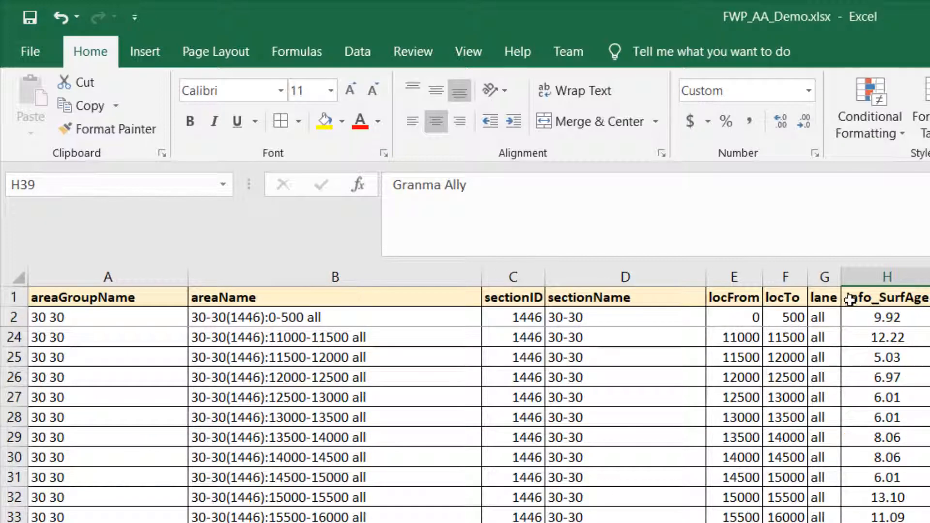
pyautogui.click(853, 296)
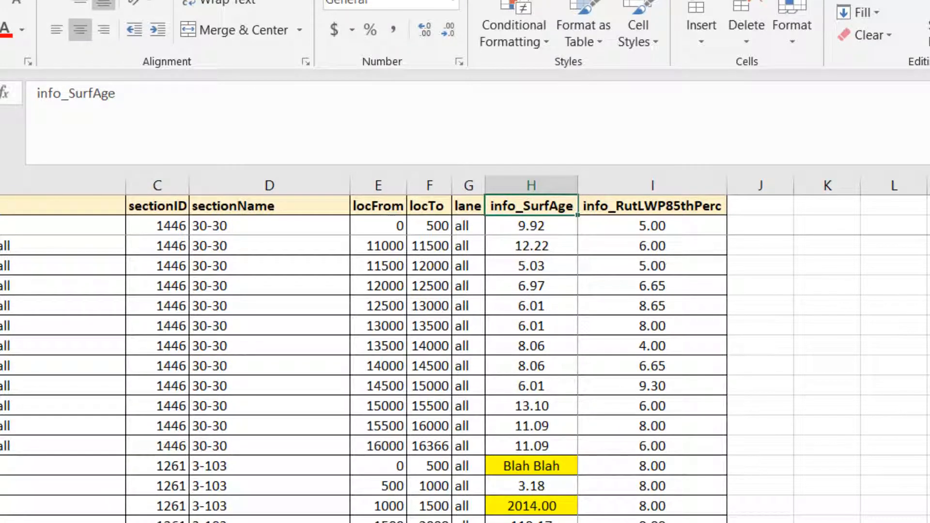
pyautogui.scroll(-4, 466, 368)
pyautogui.scroll(11, 465, 369)
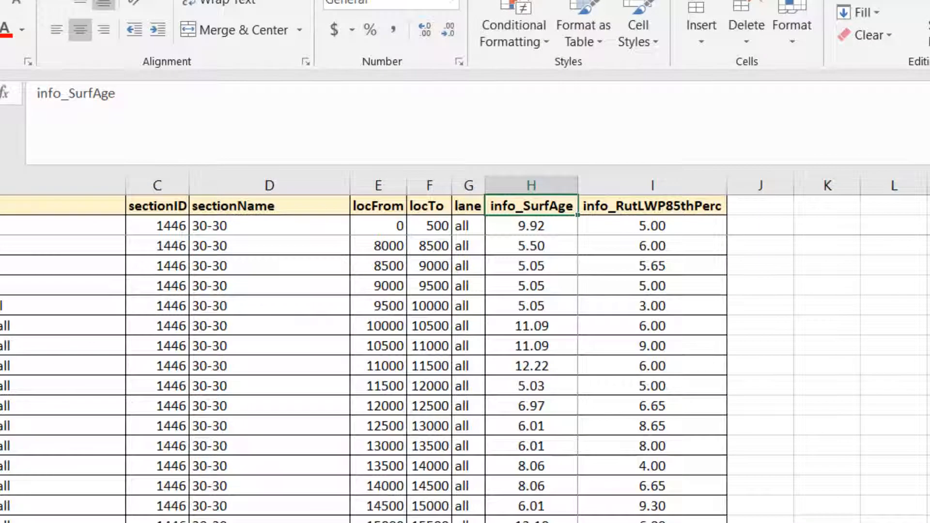
pyautogui.click(524, 226)
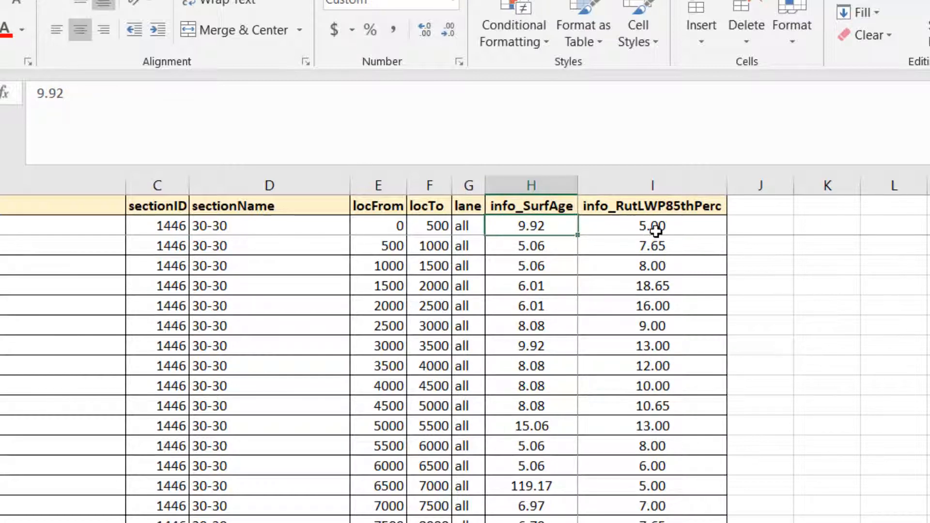
pyautogui.click(527, 246)
pyautogui.click(522, 266)
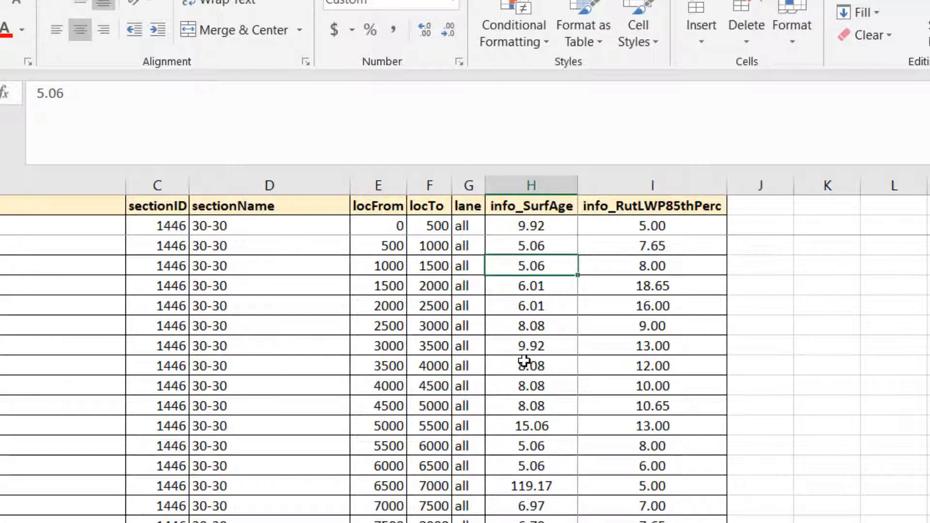
pyautogui.click(506, 204)
pyautogui.click(496, 229)
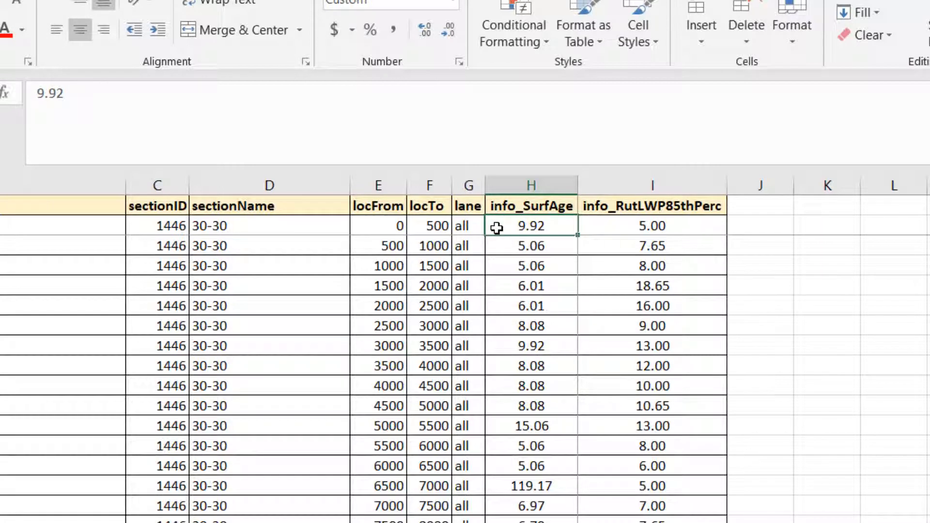
pyautogui.scroll(-6, 538, 340)
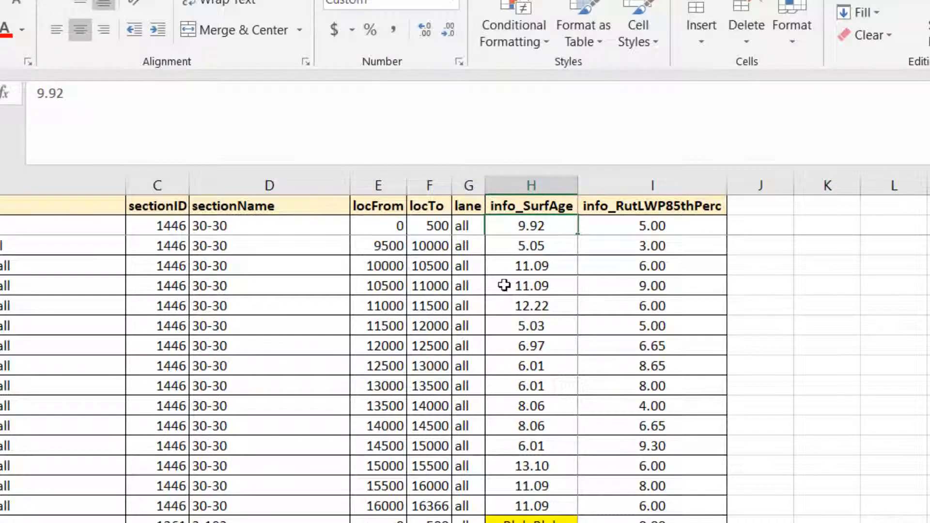
pyautogui.scroll(6, 499, 267)
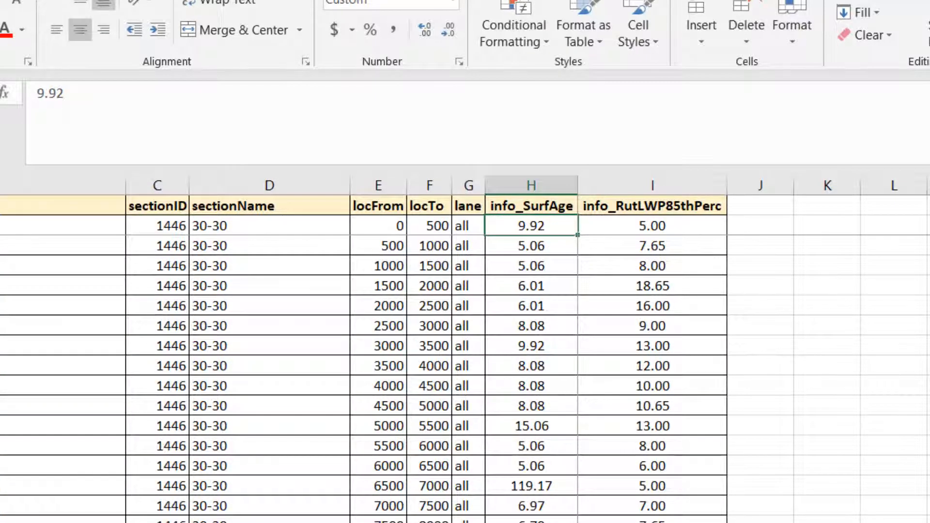
# - Switch back to DMS Lonrix Basic Master V1.xlsx, go to cell C7 on the info_Fields sheet and check its defined name
pyautogui.moveTo(194, 511)
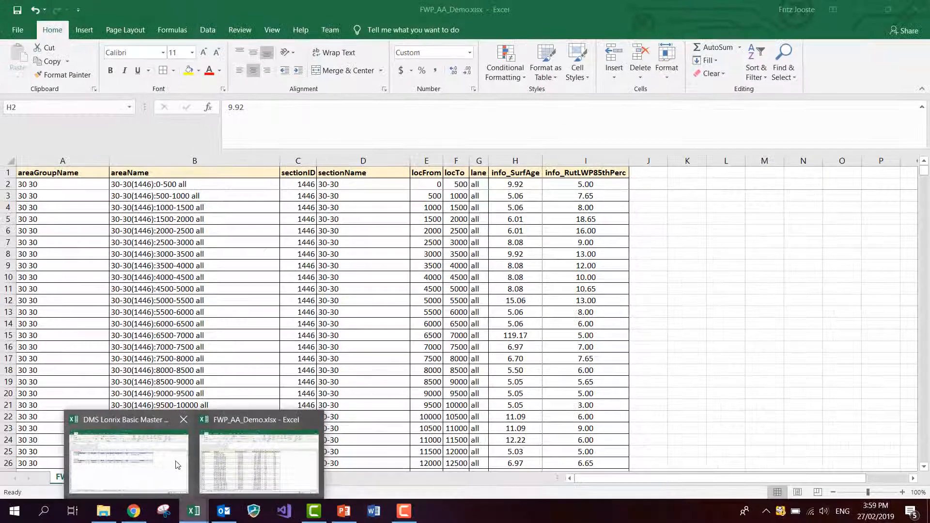
pyautogui.click(138, 468)
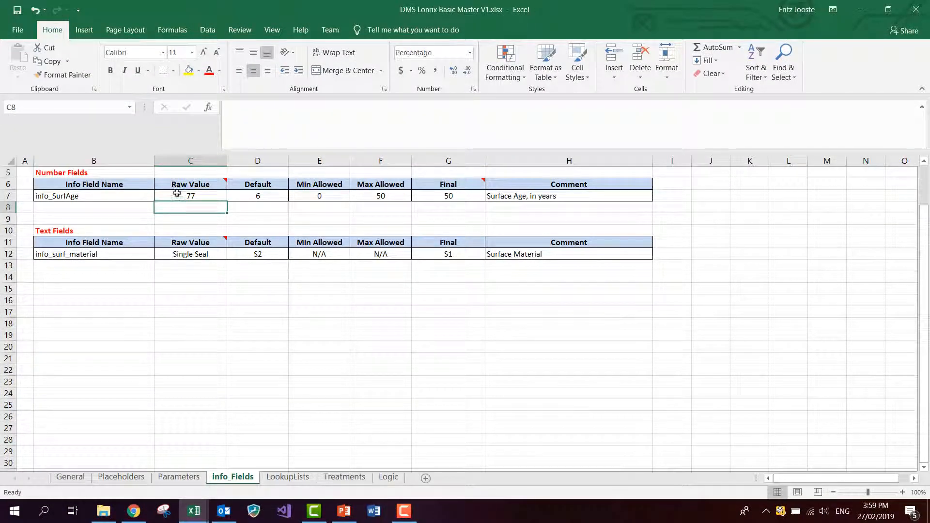
pyautogui.click(98, 110)
pyautogui.write('C7')
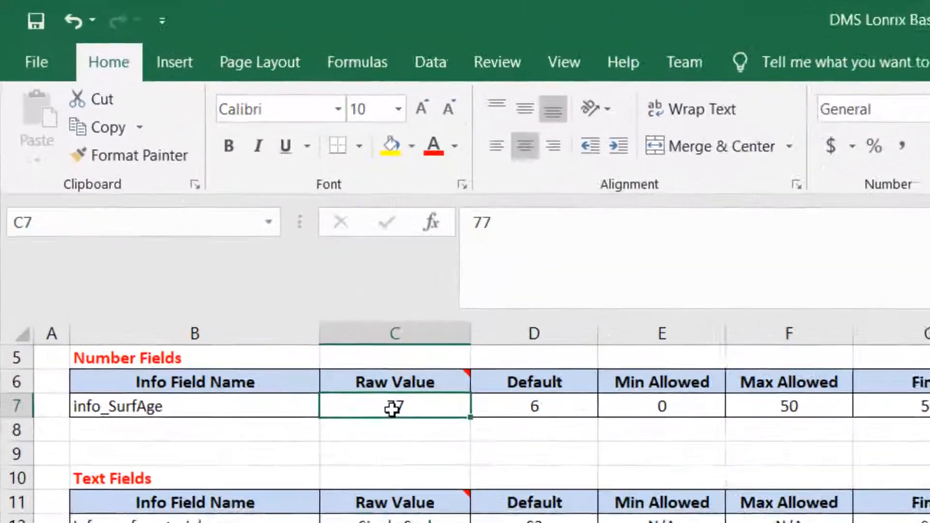
pyautogui.press('Return')
pyautogui.click(393, 451)
pyautogui.click(382, 404)
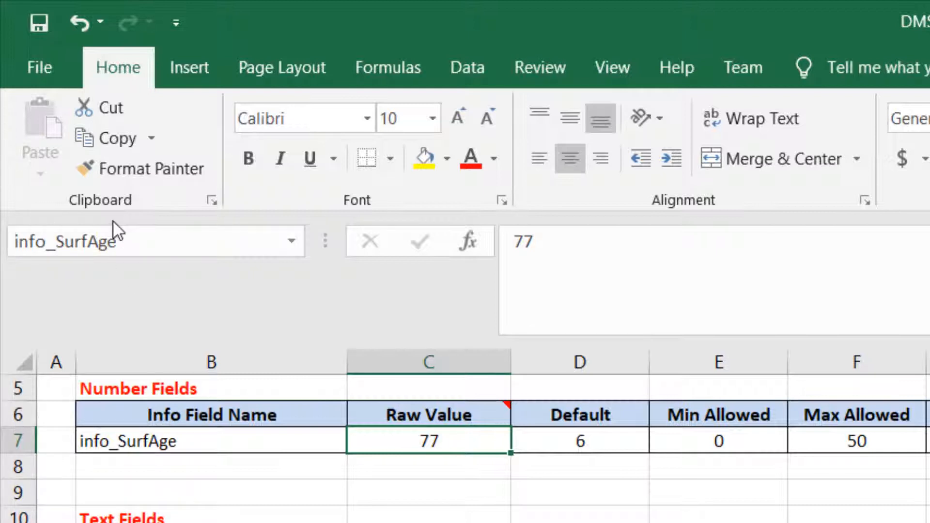
# - Inspect the Default value cell of info_SurfAge, its column heading and the matching info field name
pyautogui.click(581, 441)
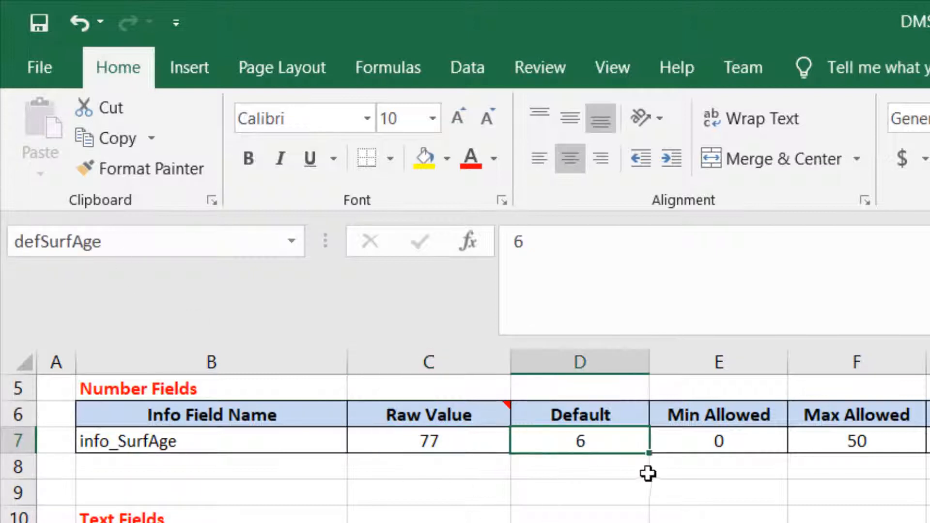
pyautogui.click(571, 415)
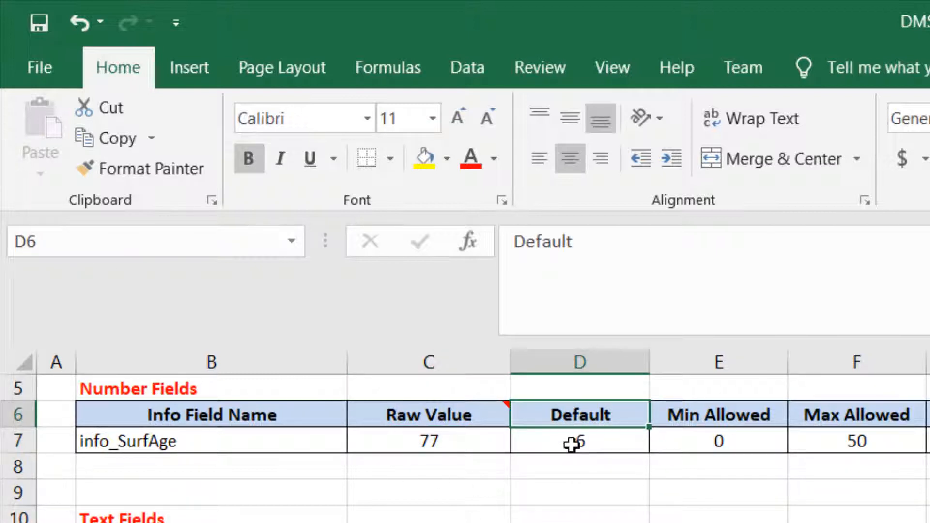
pyautogui.click(138, 441)
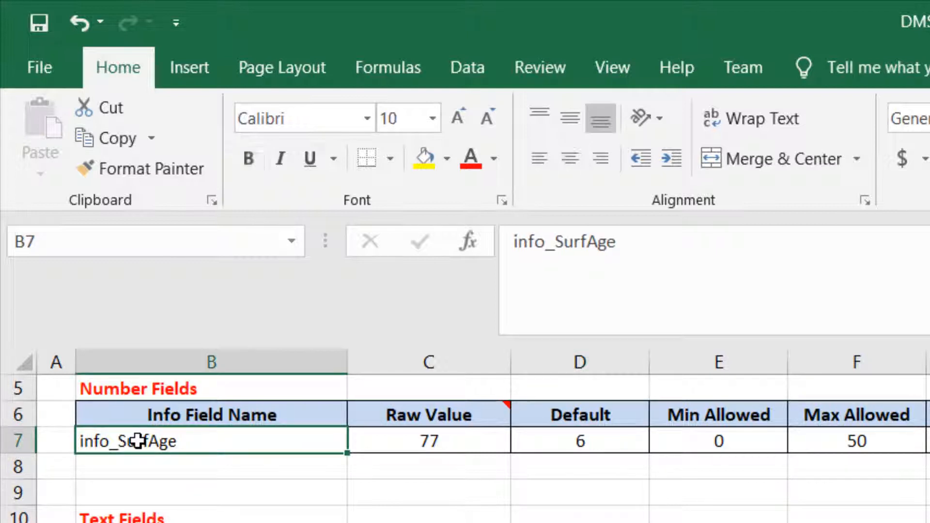
# - Examine the Default, Min Allowed and Max Allowed cells of info_SurfAge and the formula in its Final cell
pyautogui.click(575, 440)
pyautogui.click(722, 440)
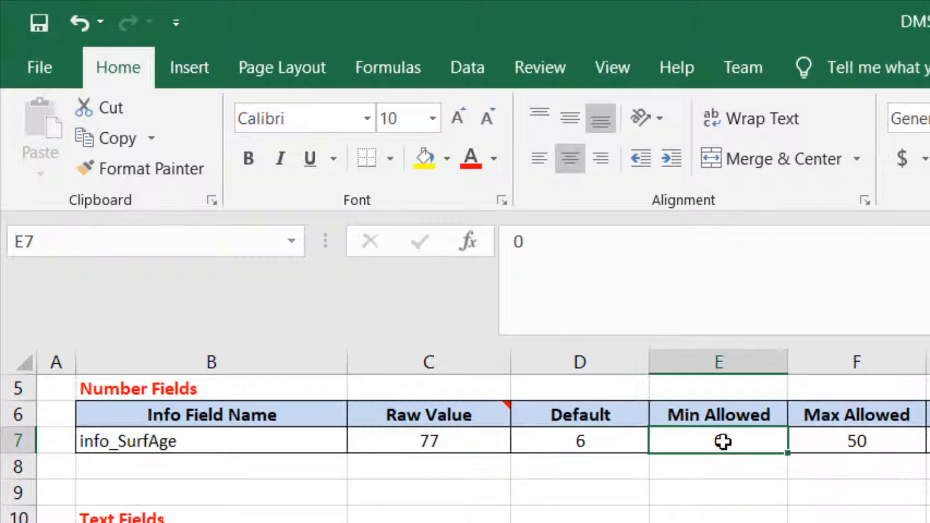
pyautogui.click(835, 440)
pyautogui.click(823, 362)
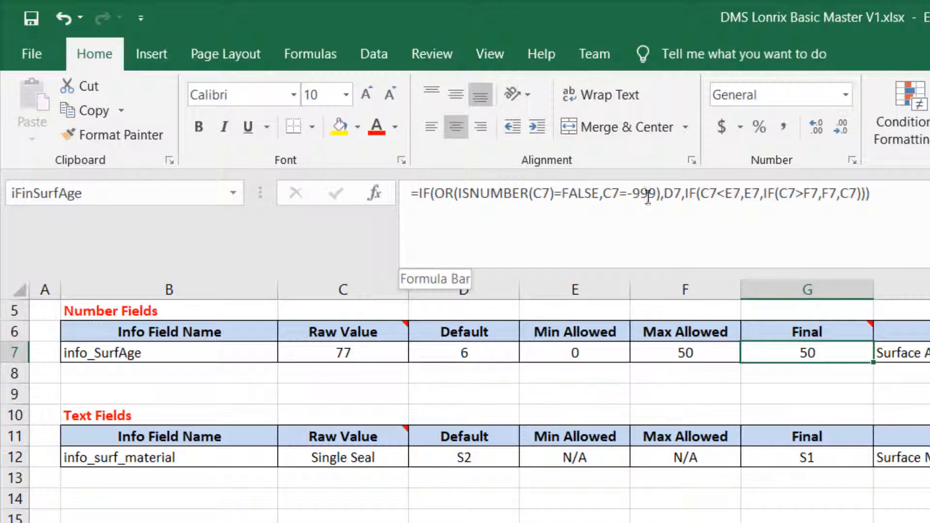
pyautogui.click(785, 382)
pyautogui.click(790, 350)
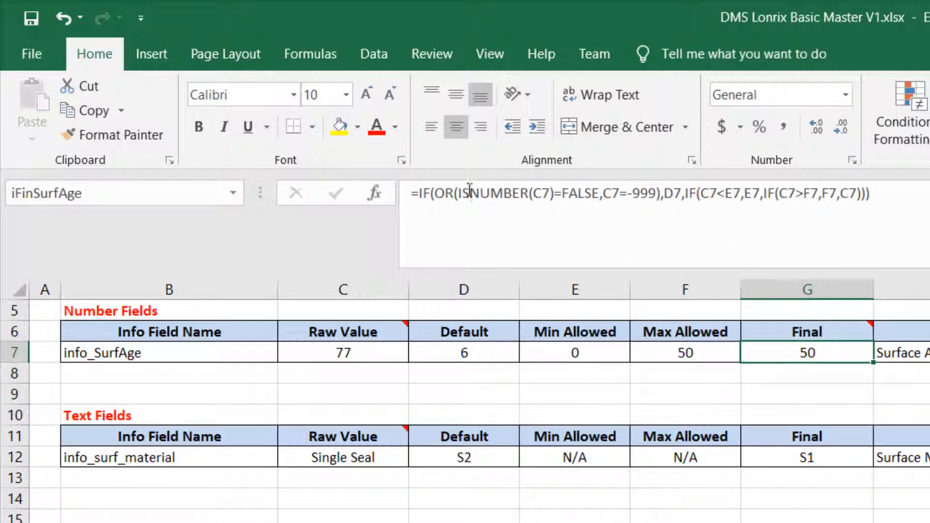
pyautogui.click(809, 379)
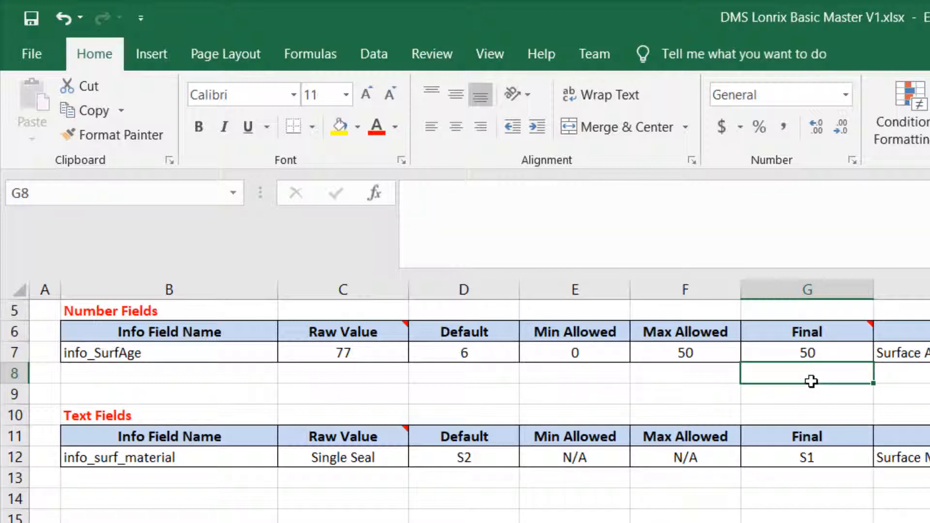
# - Copy the "Blah Blah" entry in the info_SurfAge column of FWP_AA_Demo.xlsx and paste it as a value into the info_SurfAge raw value cell on info_Fields
pyautogui.click(343, 353)
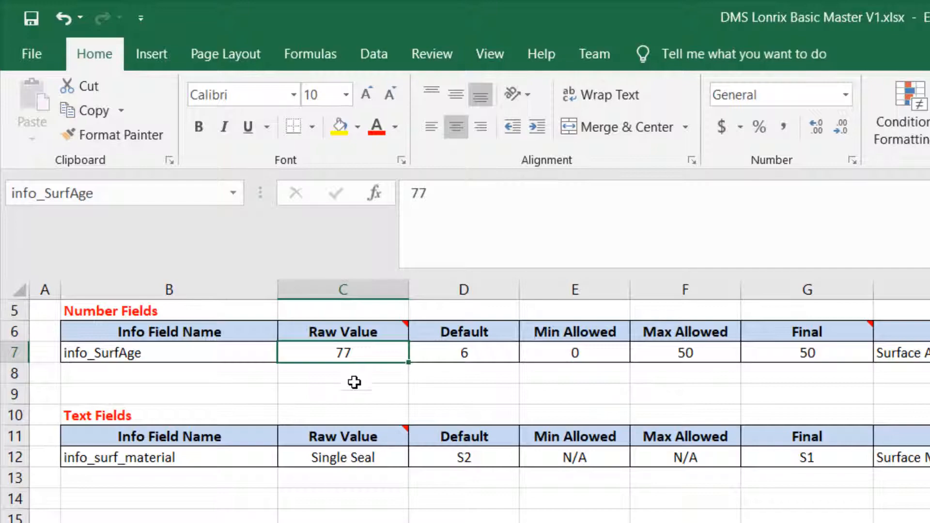
pyautogui.hotkey('alt', 'Tab')
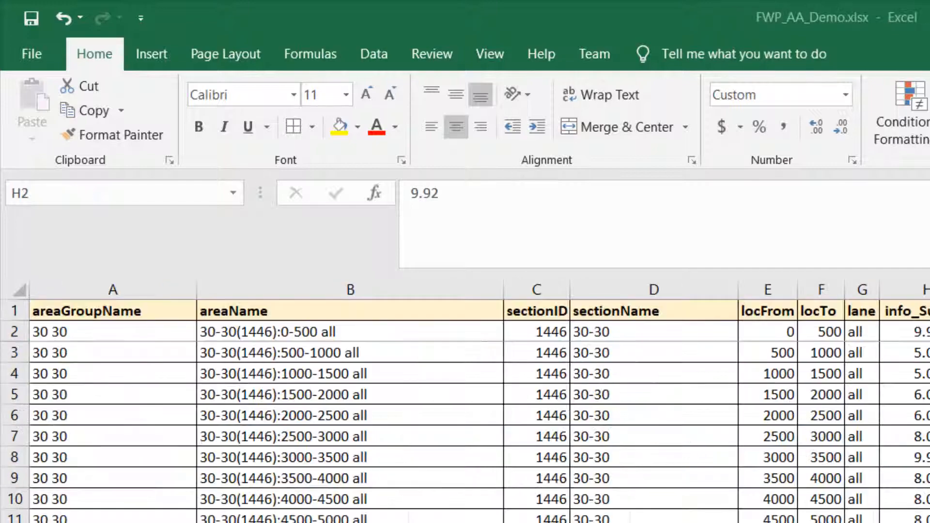
pyautogui.scroll(-4, 465, 426)
pyautogui.scroll(-1, 465, 426)
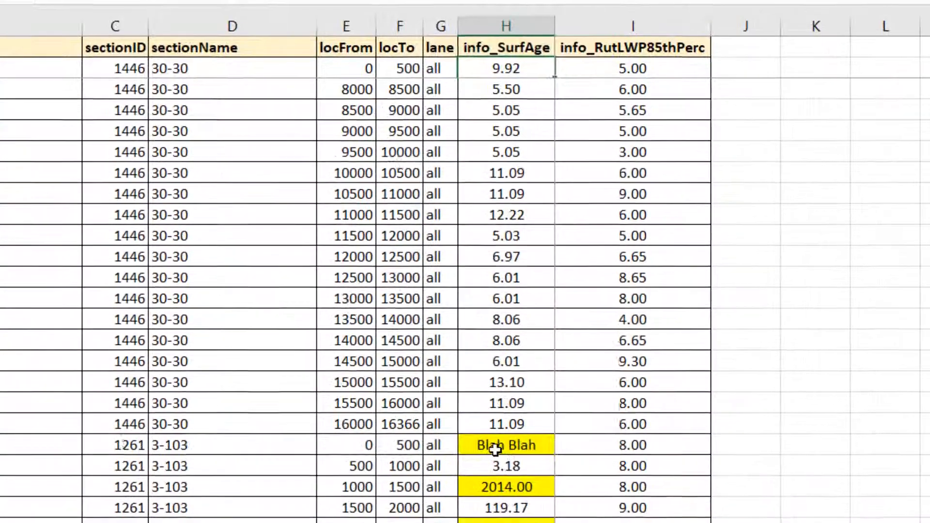
pyautogui.click(494, 449)
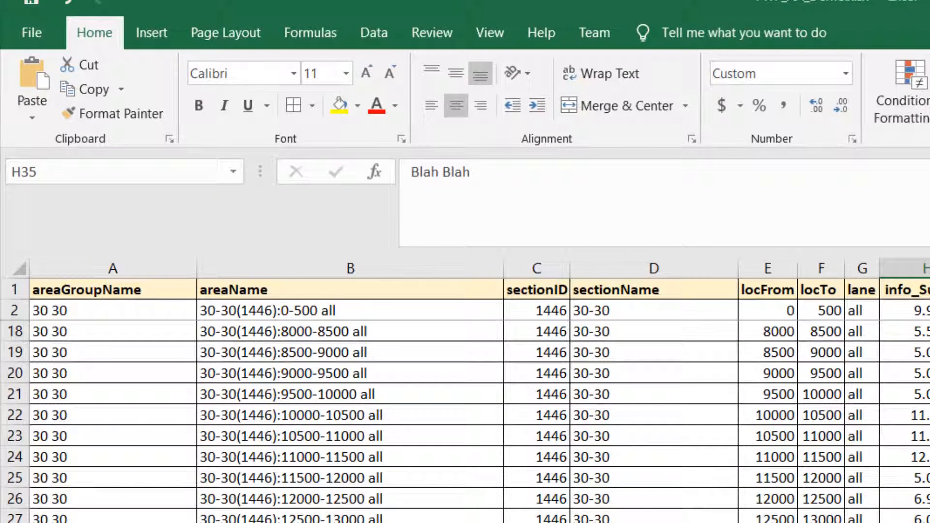
pyautogui.hotkey('alt', 'Tab')
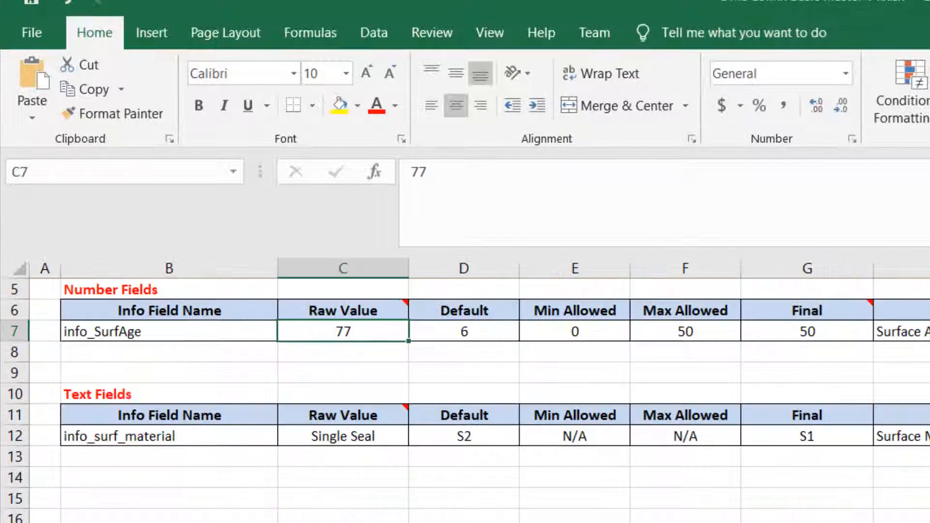
pyautogui.click(32, 118)
pyautogui.click(35, 257)
pyautogui.click(575, 522)
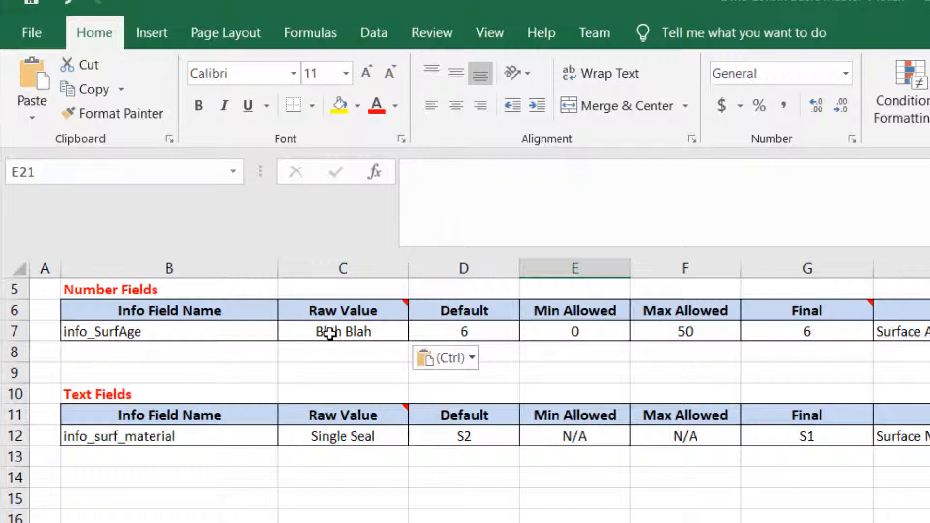
# - Compare the info_SurfAge Final cell and its formula with the default, raw value and minimum allowed cells
pyautogui.click(791, 327)
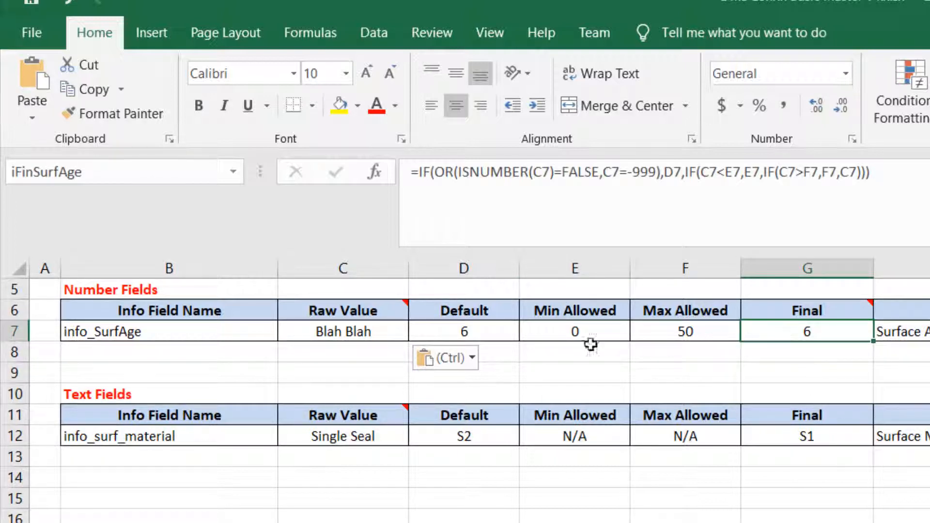
pyautogui.click(434, 329)
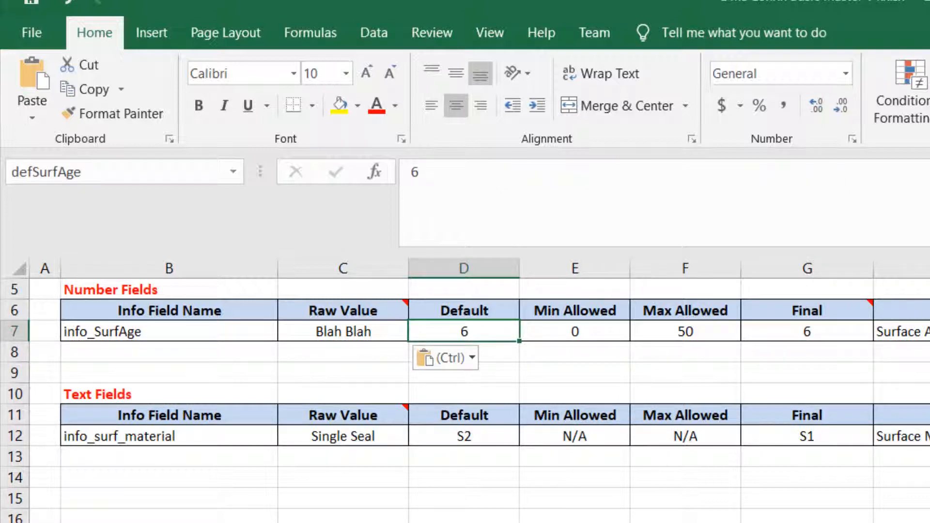
pyautogui.click(336, 332)
pyautogui.click(575, 331)
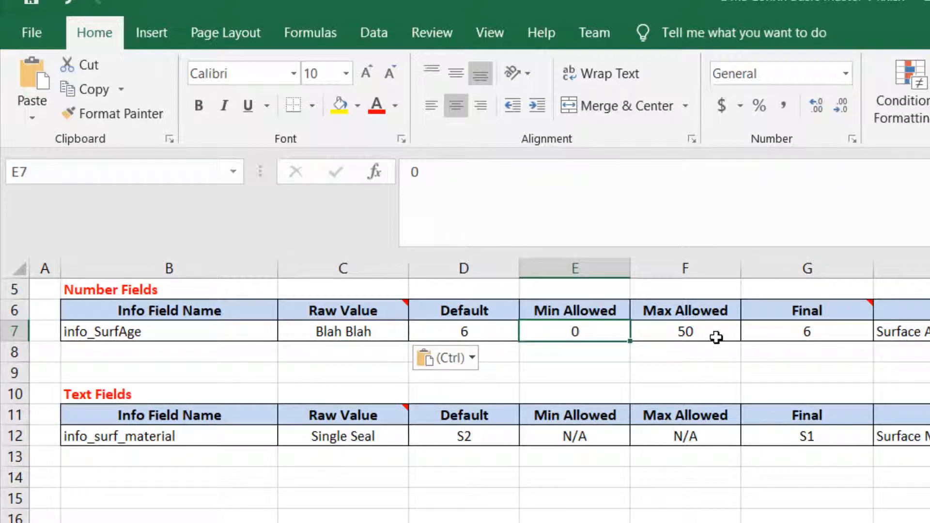
# - Set the info_SurfAge raw value to 2014
pyautogui.click(337, 333)
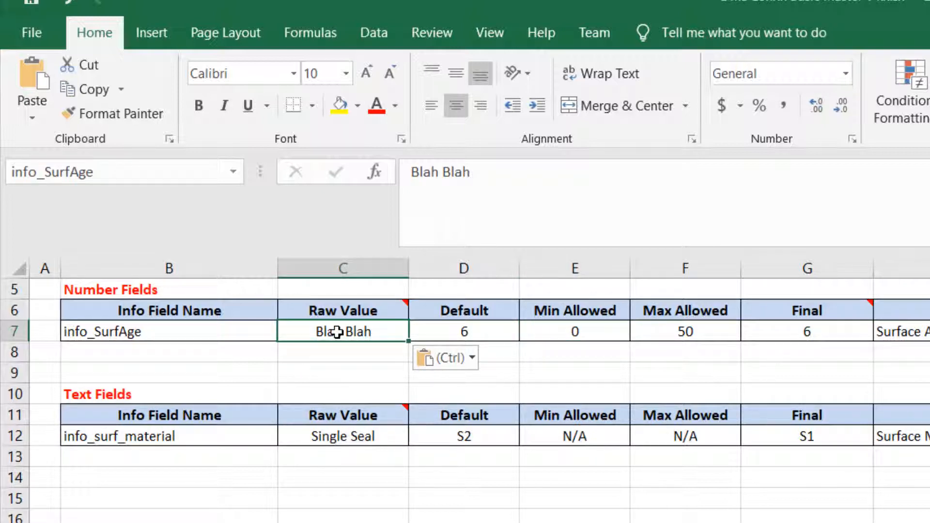
pyautogui.write('2014')
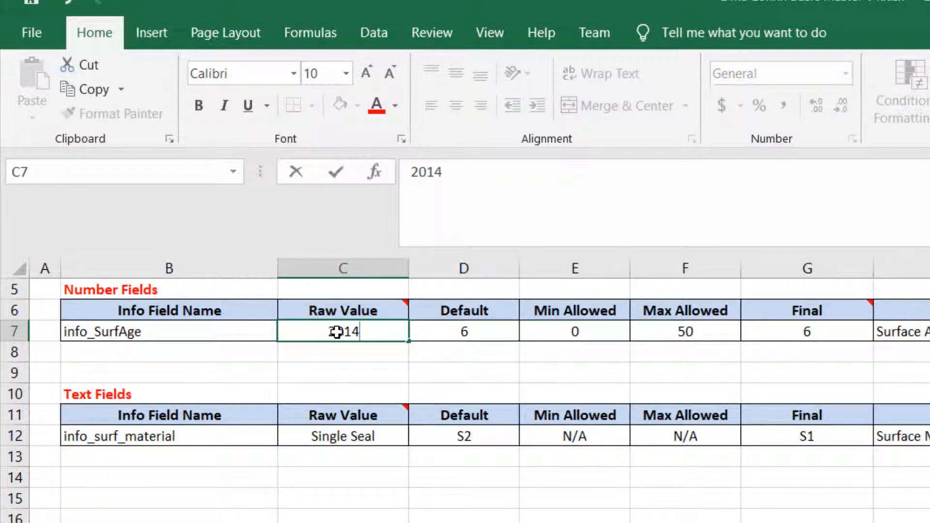
pyautogui.press('Return')
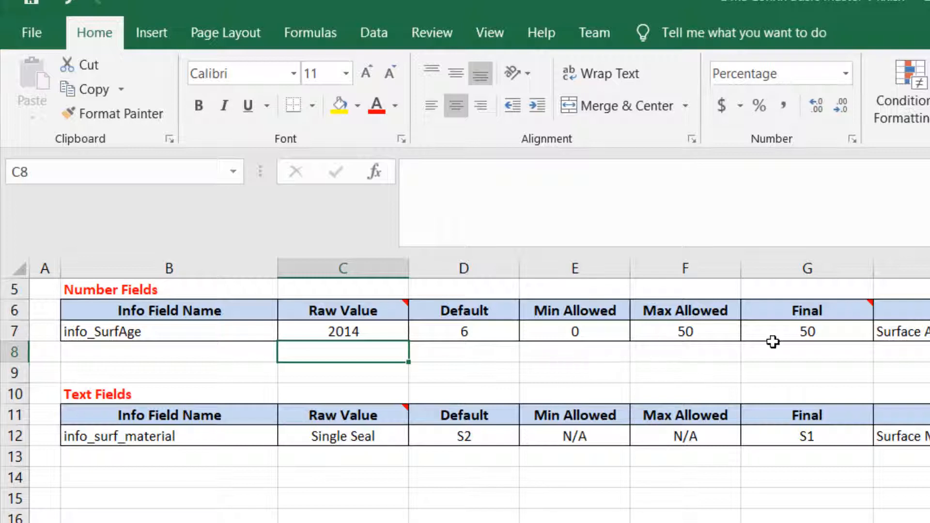
# - Examine how the Final formula of info_SurfAge treats the out-of-range raw value across its row
pyautogui.click(804, 330)
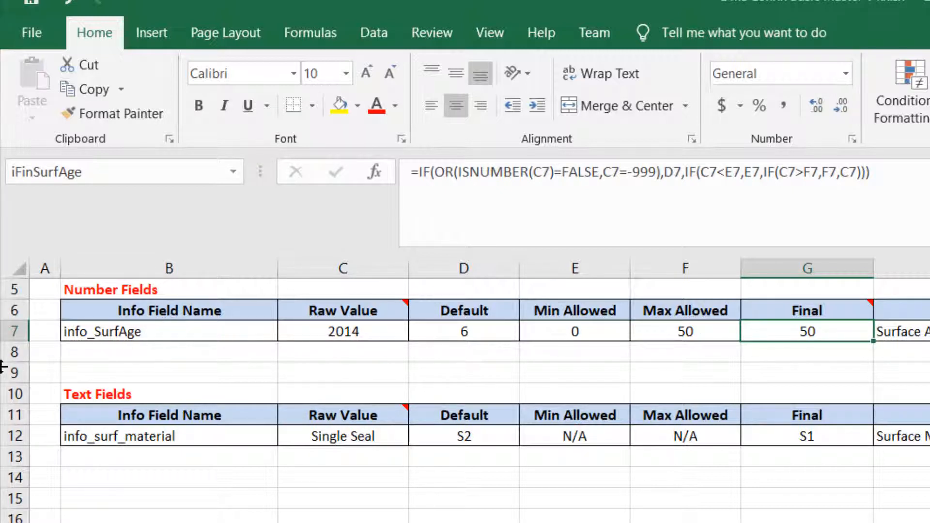
pyautogui.moveTo(121, 333); pyautogui.dragTo(901, 334)
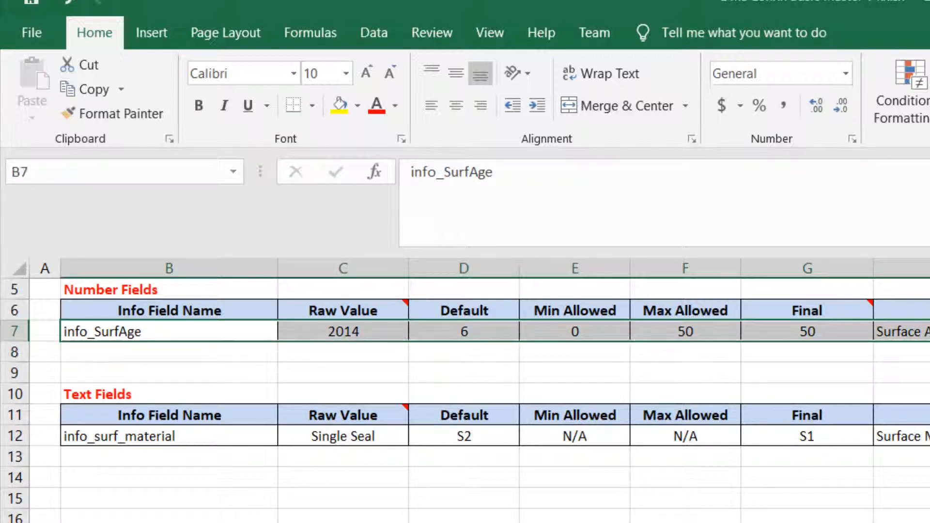
pyautogui.click(342, 327)
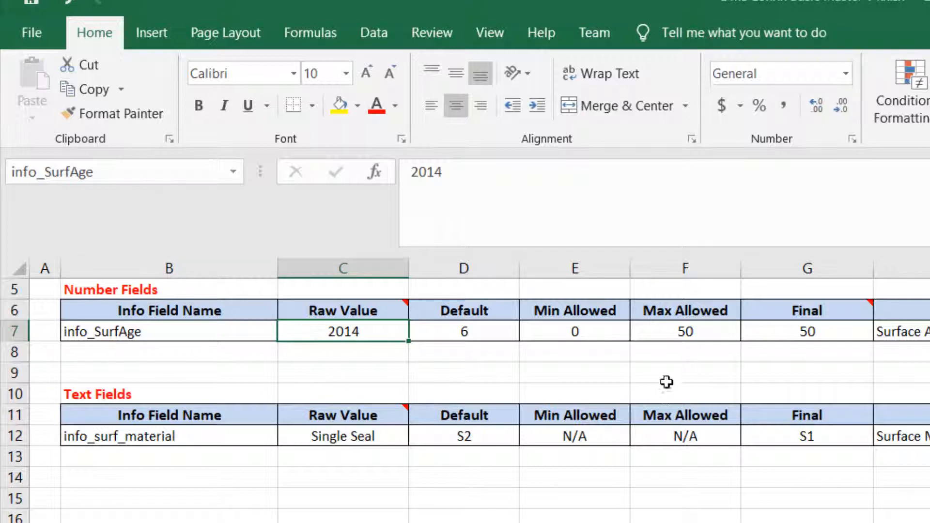
pyautogui.click(792, 333)
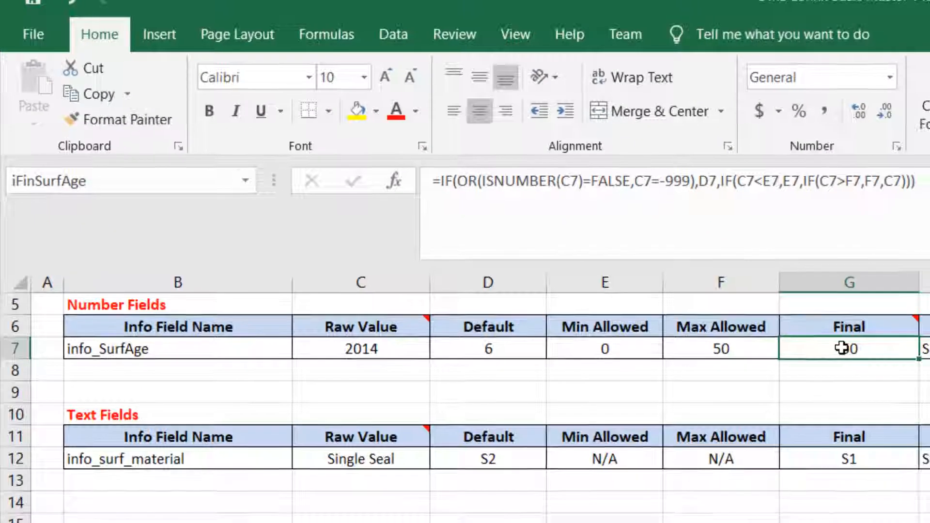
pyautogui.click(842, 348)
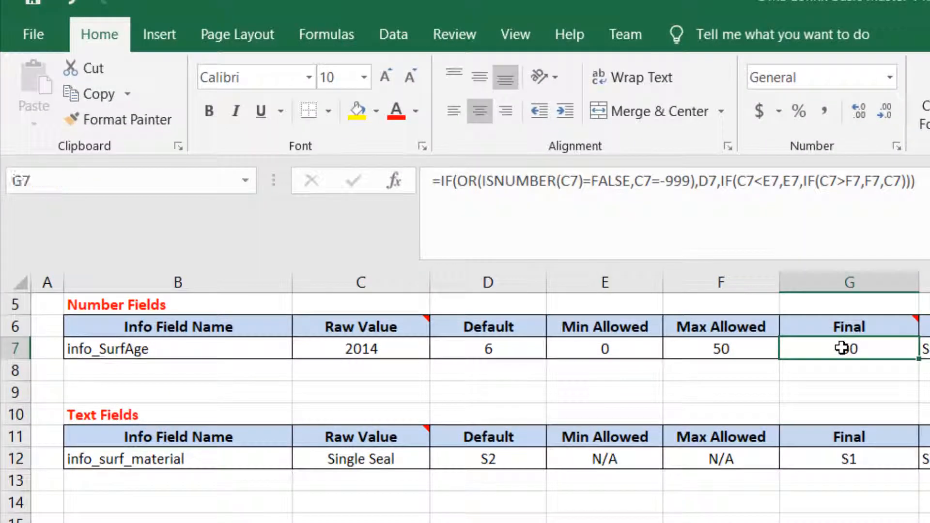
pyautogui.click(838, 378)
pyautogui.click(834, 346)
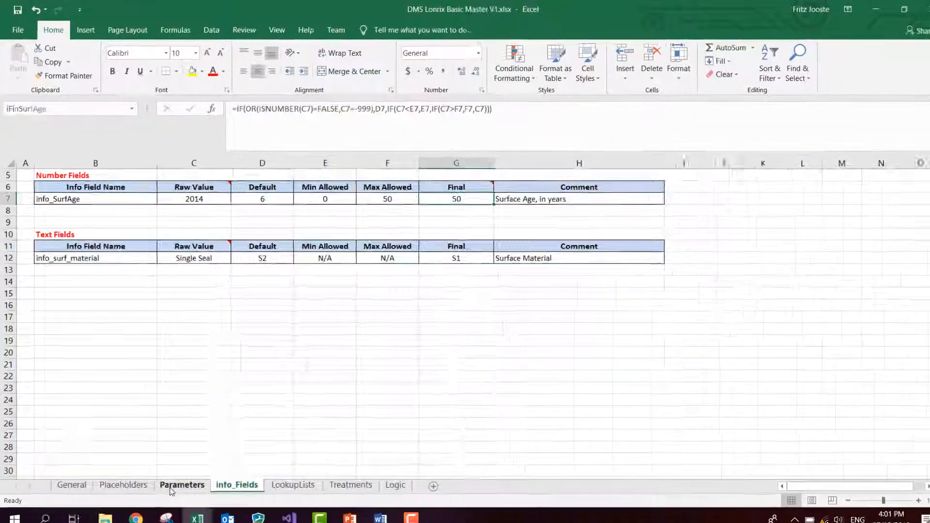
# - On the Parameters sheet, set SurfAge's Initial Value Source to Excel Equation and clear its FWP Column with Initial Value
pyautogui.click(174, 486)
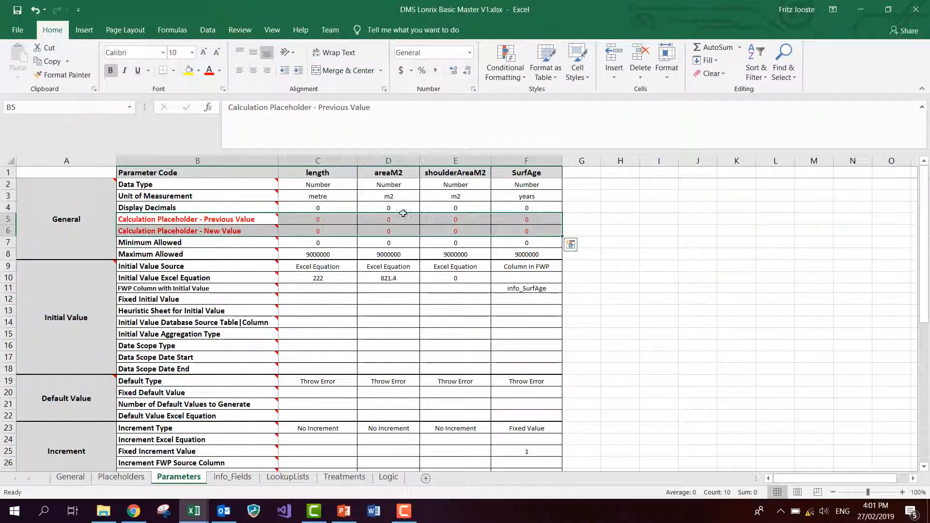
pyautogui.click(513, 175)
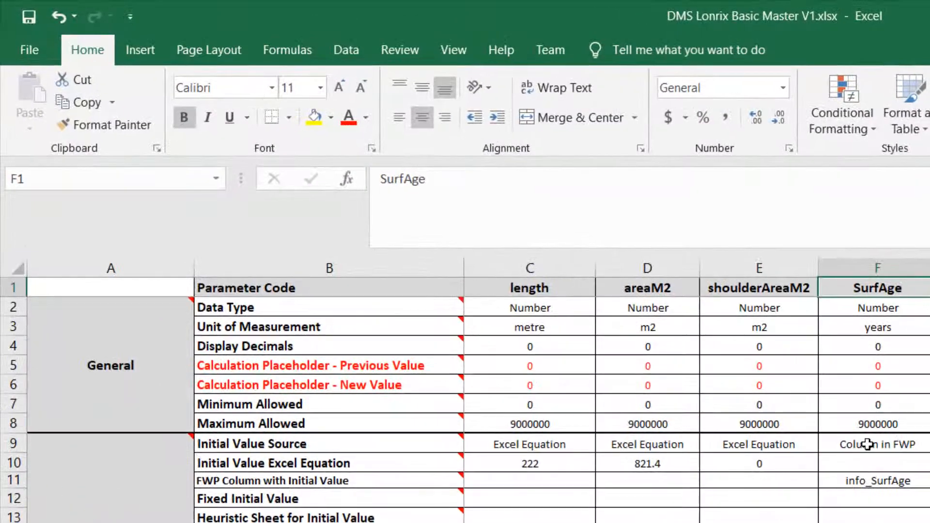
pyautogui.click(520, 266)
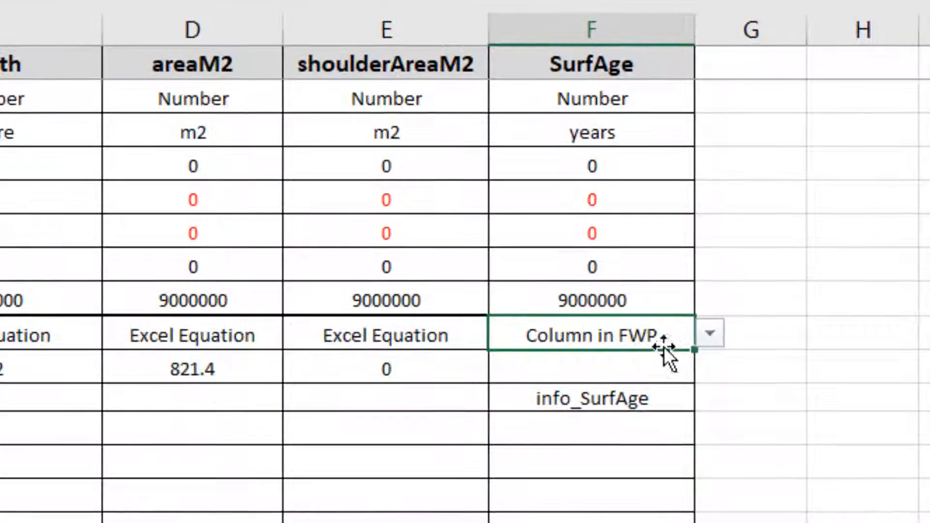
pyautogui.click(713, 334)
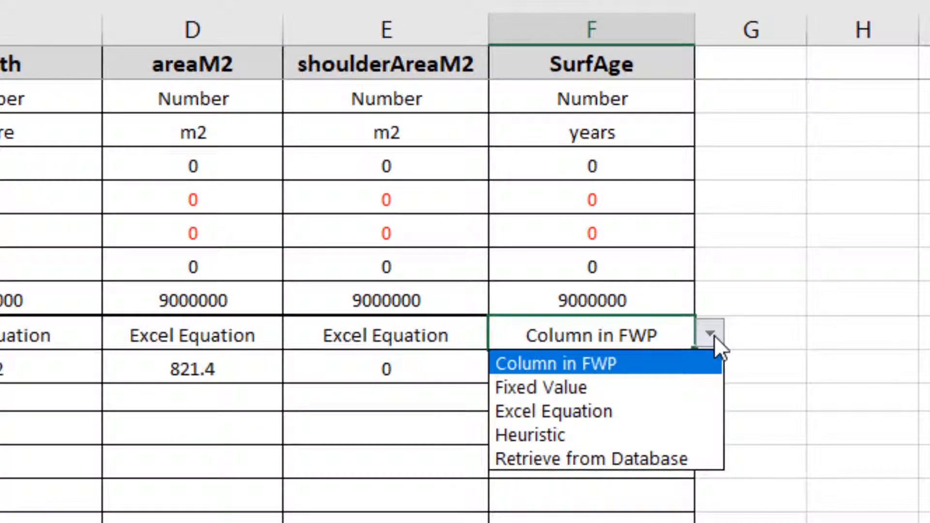
pyautogui.click(576, 411)
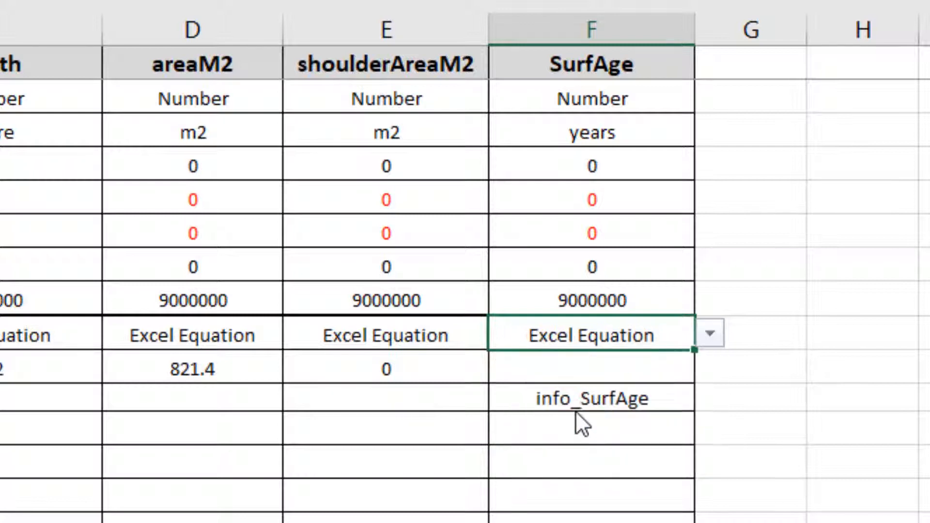
pyautogui.click(562, 401)
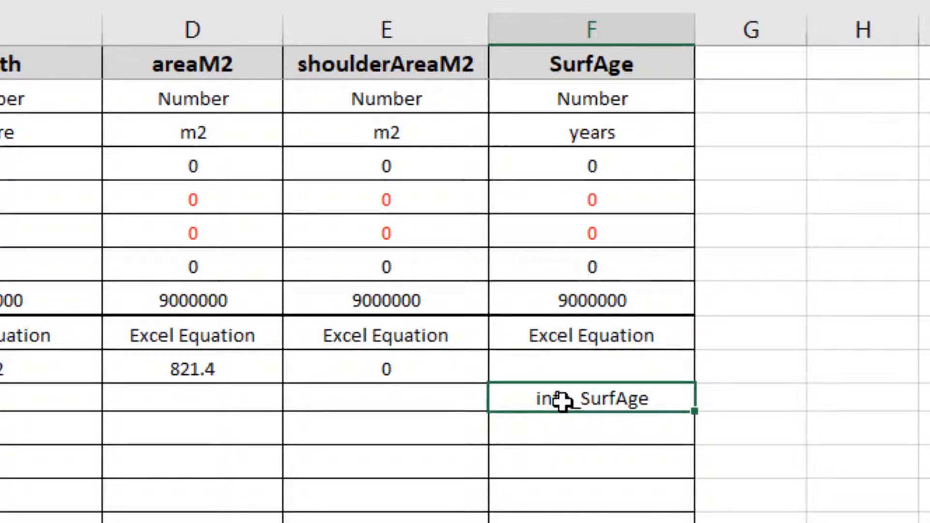
pyautogui.press('Delete')
# - Enter an Initial Value Excel Equation for SurfAge that references the info_SurfAge Final cell on the info_Fields sheet
pyautogui.click(568, 372)
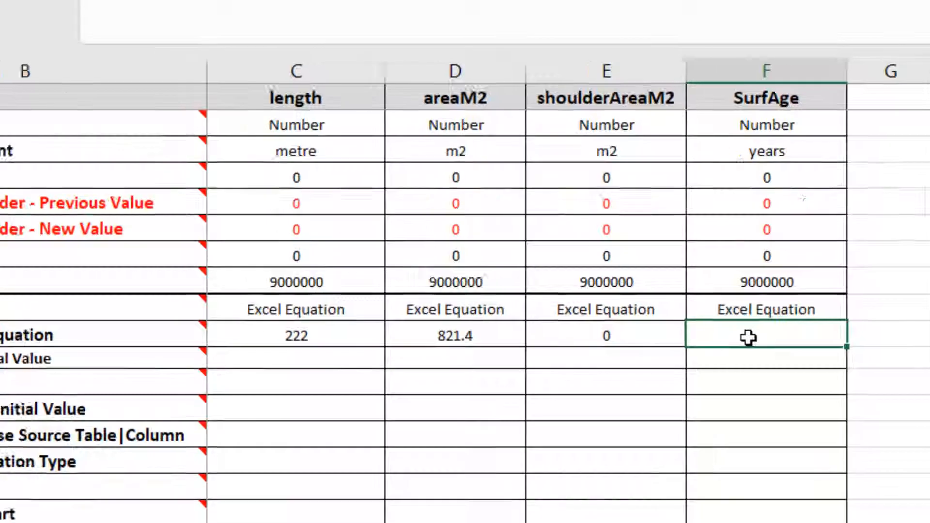
pyautogui.write('=')
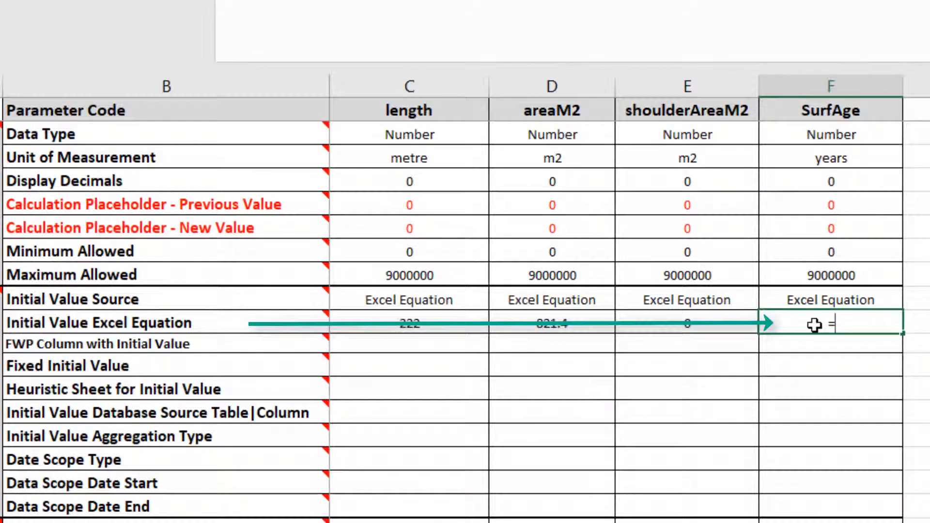
pyautogui.click(426, 522)
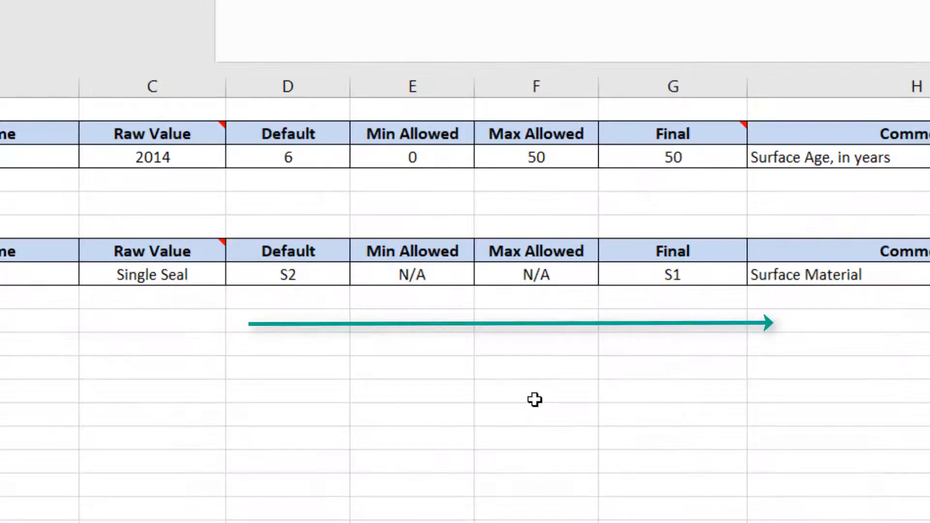
pyautogui.click(629, 163)
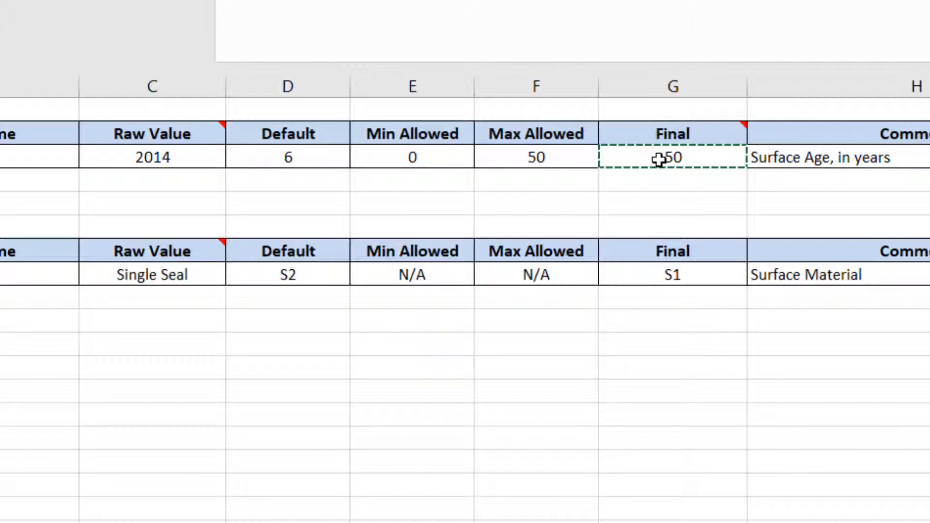
pyautogui.press('Return')
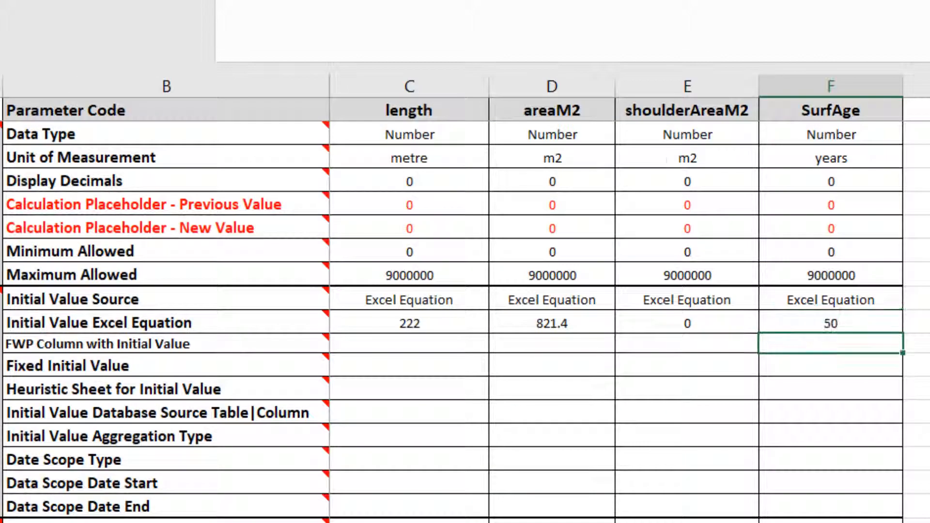
# - Check SurfAge's initial value equation, and inspect the Final formula and raw value of info_SurfAge on the info_Fields sheet
pyautogui.click(829, 323)
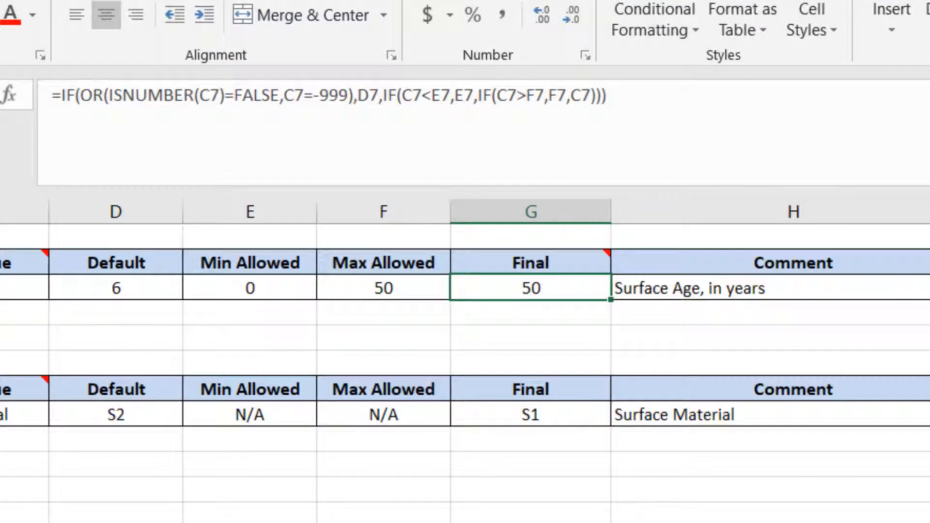
pyautogui.click(15, 289)
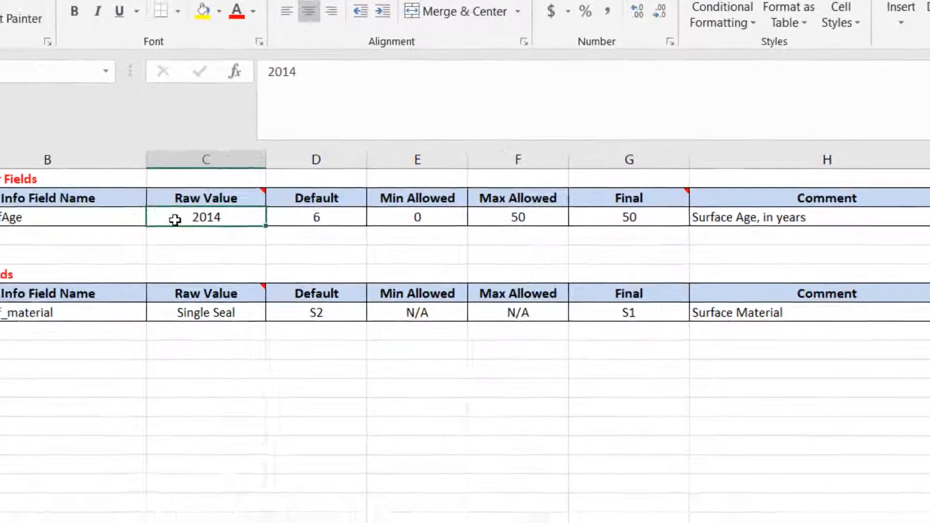
# - Compare the Final cell of info_SurfAge on the info_Fields sheet with SurfAge's Initial Value Excel Equation on the Parameters sheet
pyautogui.click(639, 221)
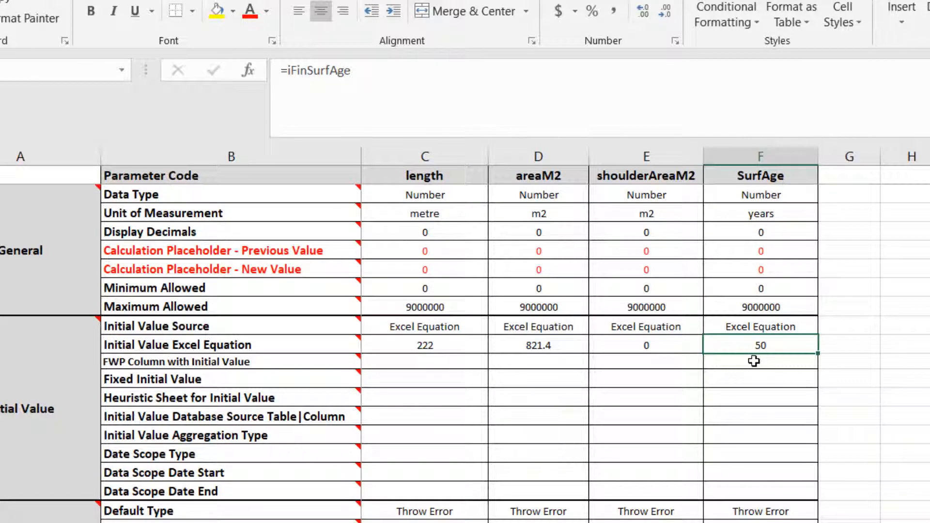
pyautogui.click(758, 372)
pyautogui.click(758, 349)
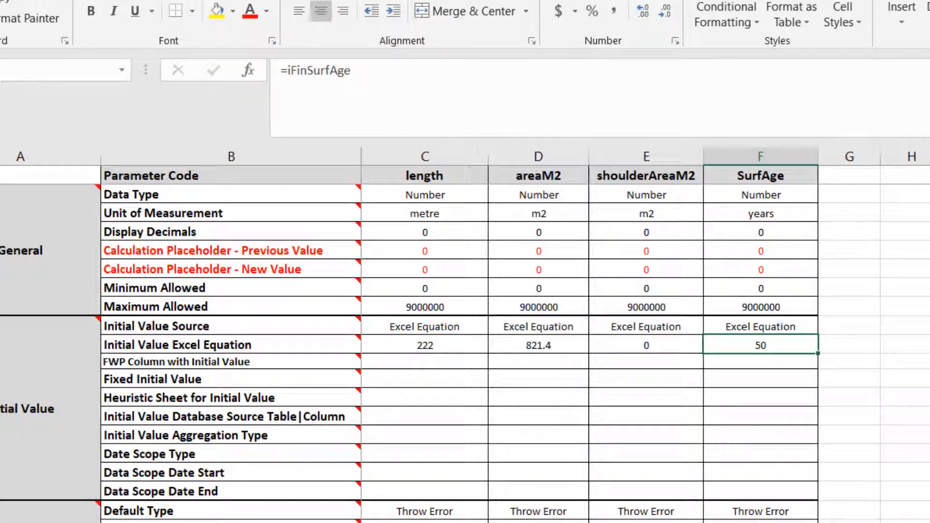
# - On the info_Fields sheet, set info_SurfAge's Raw Value to the text Blah and inspect its Default and Final cells
pyautogui.hotkey('ctrl', 'pageup')
pyautogui.hotkey('ctrl', 'pageup')
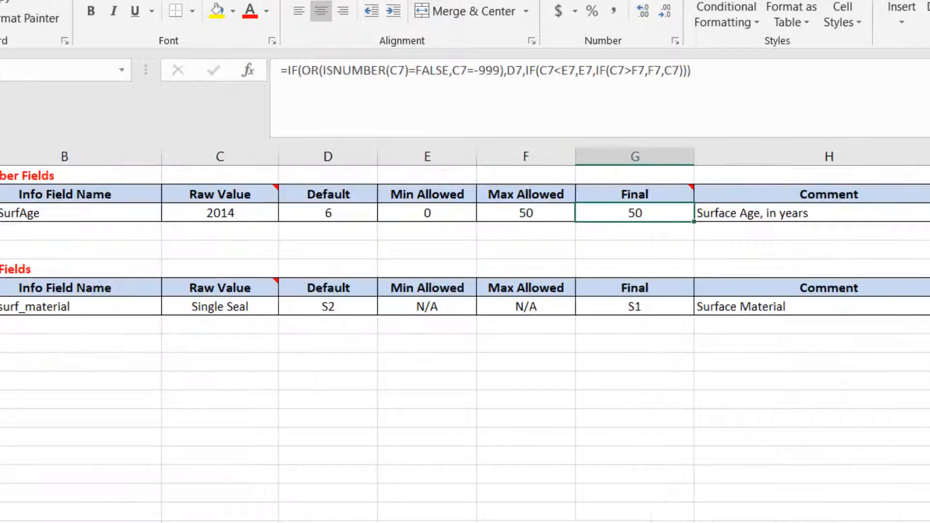
pyautogui.click(206, 214)
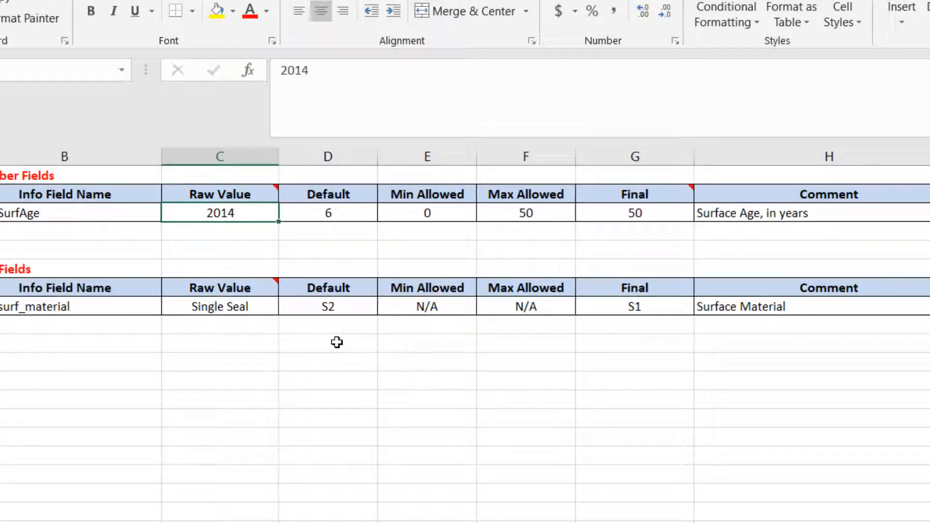
pyautogui.write('Blah')
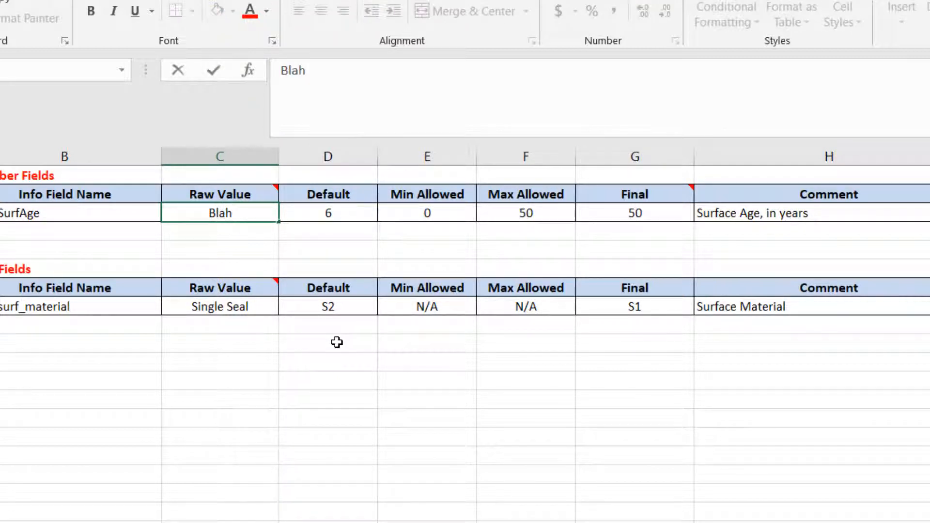
pyautogui.press('Return')
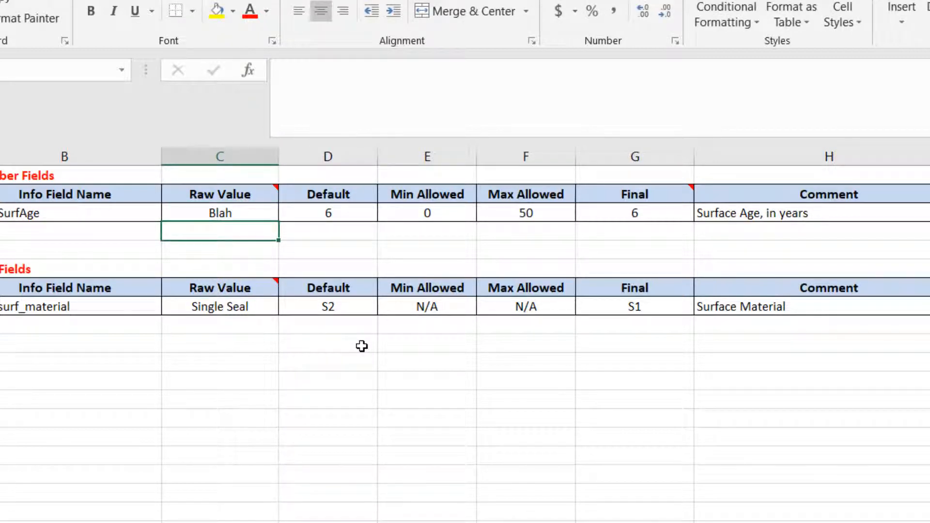
pyautogui.press('Up')
pyautogui.click(318, 216)
pyautogui.click(625, 212)
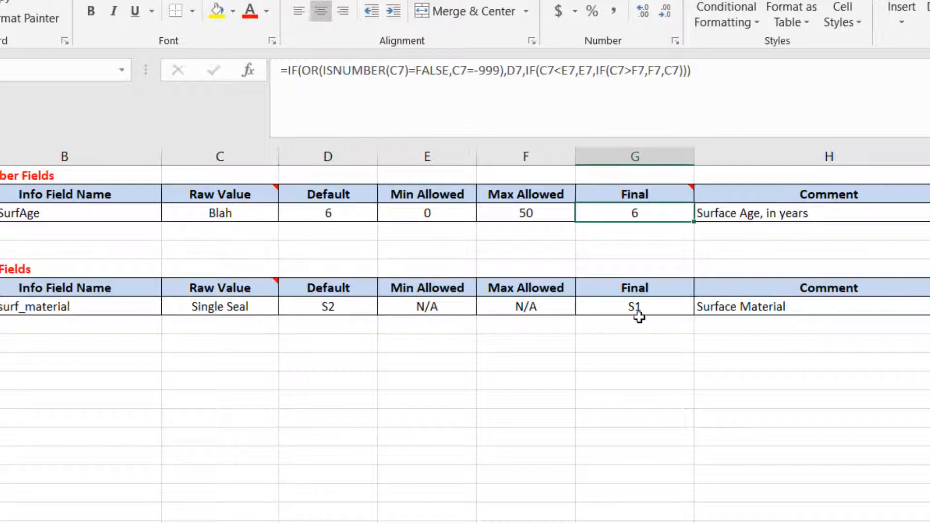
# - Check how SurfAge's Initial Value Excel Equation on the Parameters sheet responds to the non-numeric raw value
pyautogui.hotkey('ctrl', 'pageup')
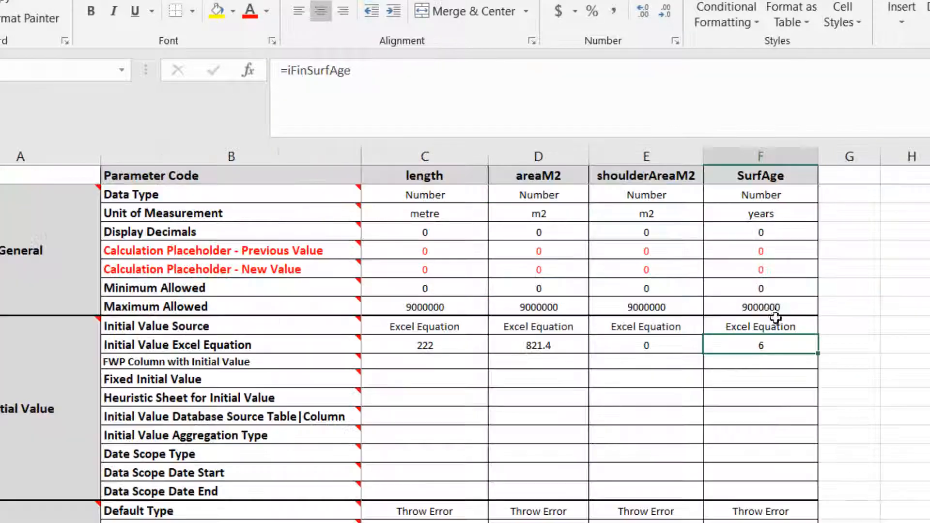
pyautogui.click(763, 361)
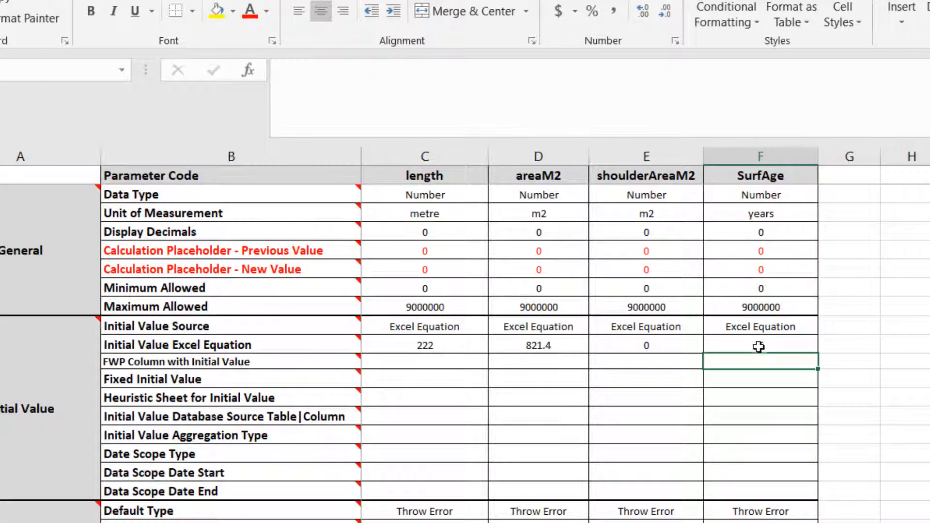
pyautogui.click(758, 347)
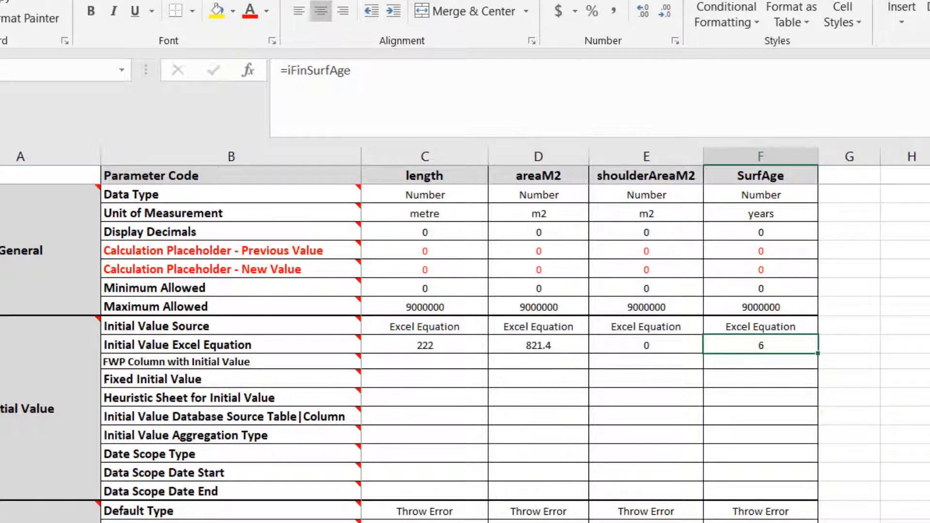
# - Set info_SurfAge's Raw Value to 7.6 on the info_Fields sheet and check its Final cell and SurfAge's initial value on the Parameters sheet
pyautogui.hotkey('ctrl', 'pagedown')
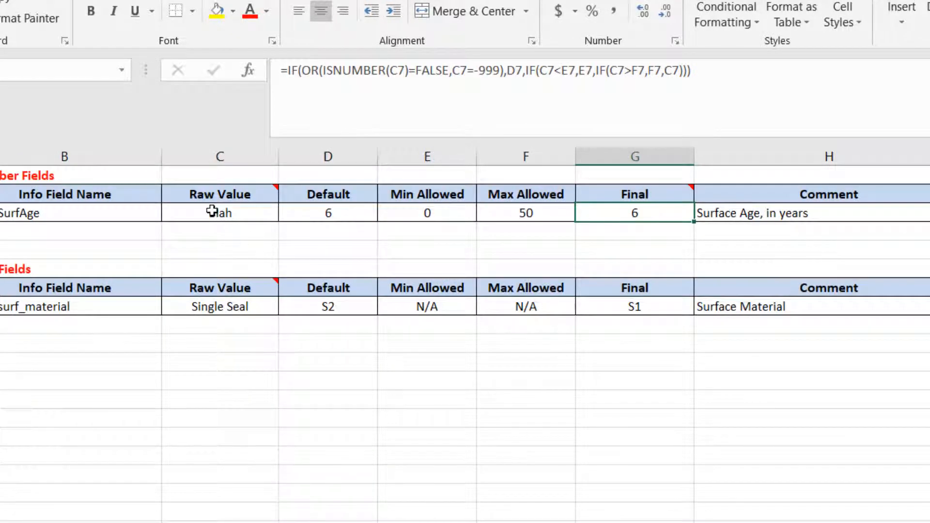
pyautogui.click(212, 212)
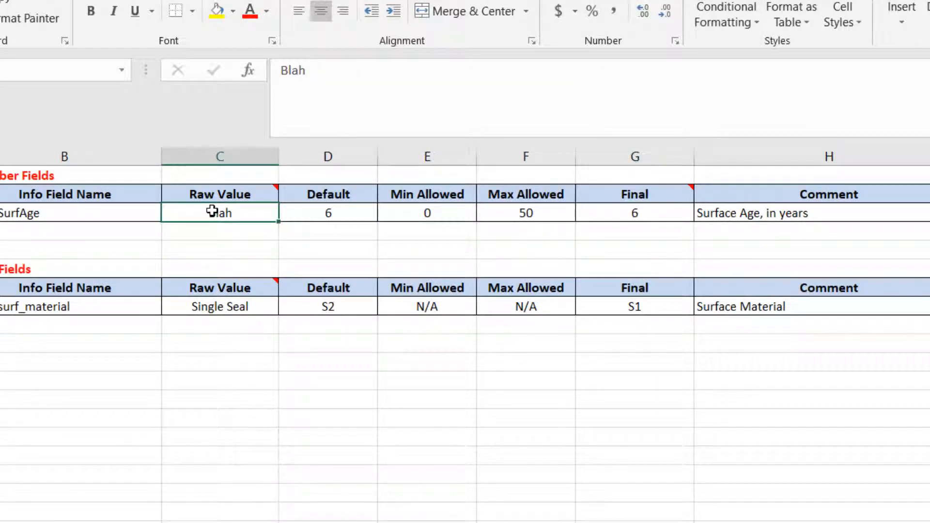
pyautogui.write('7.6')
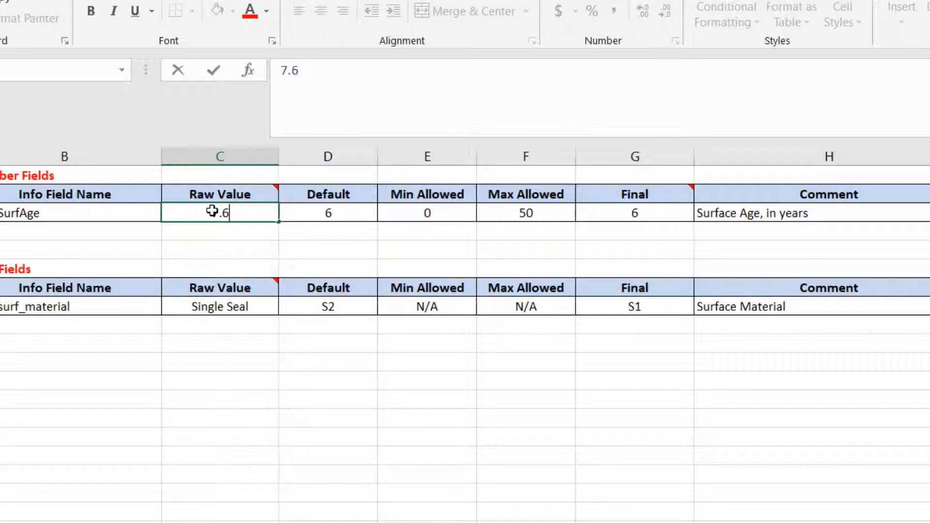
pyautogui.press('Return')
pyautogui.click(640, 213)
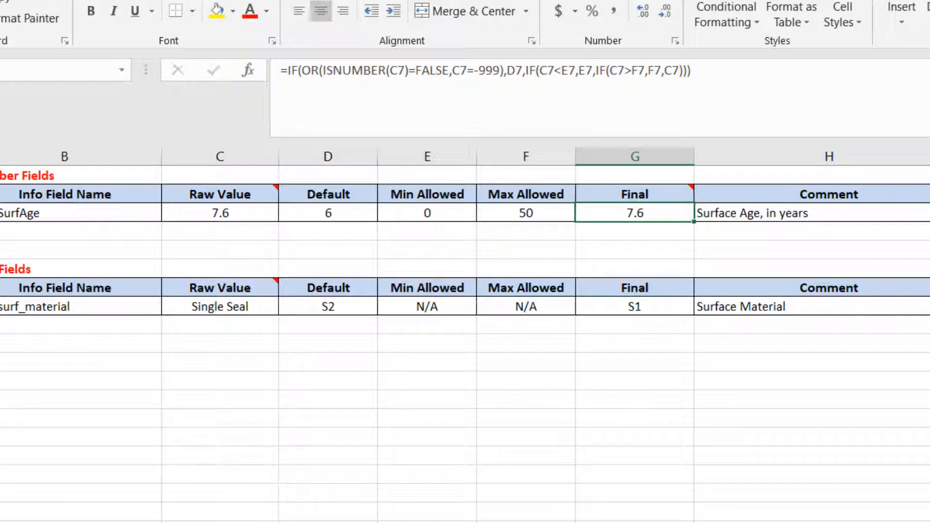
pyautogui.click(465, 522)
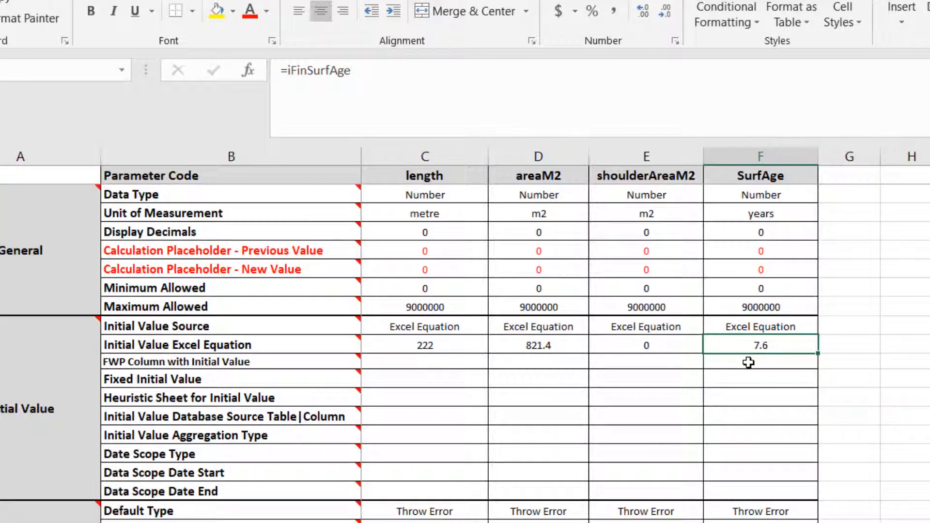
pyautogui.click(754, 440)
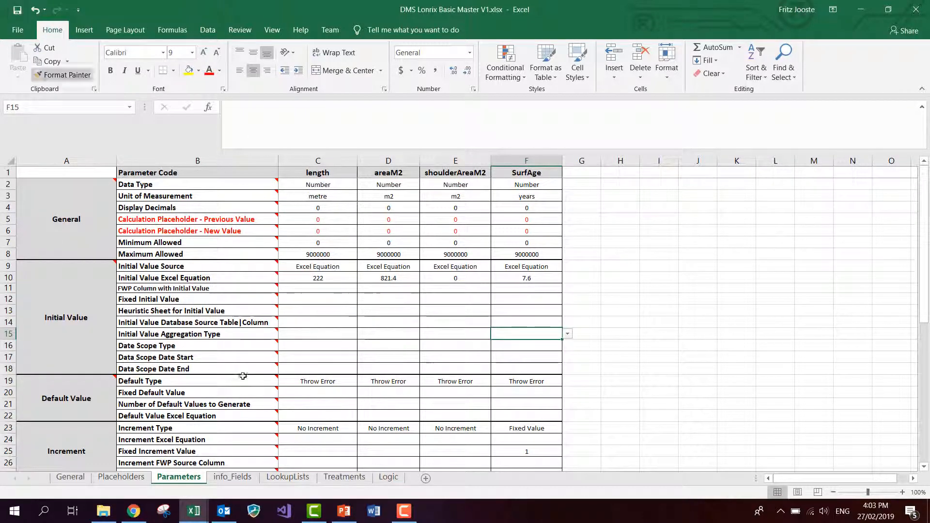
# - Switch to JunoViewer in Chrome, open the Forecast Models settings page and select the AA Demo Small setup of Network A
pyautogui.click(134, 515)
pyautogui.click(726, 78)
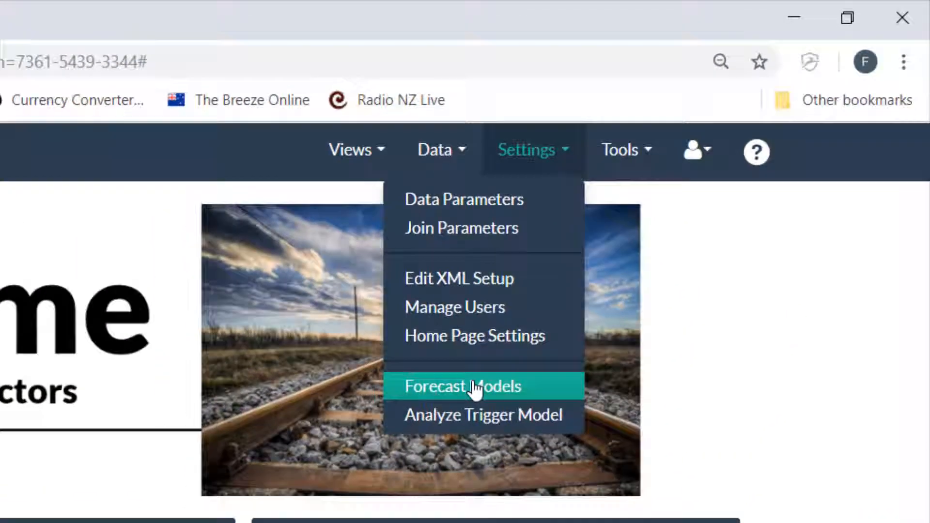
pyautogui.click(475, 389)
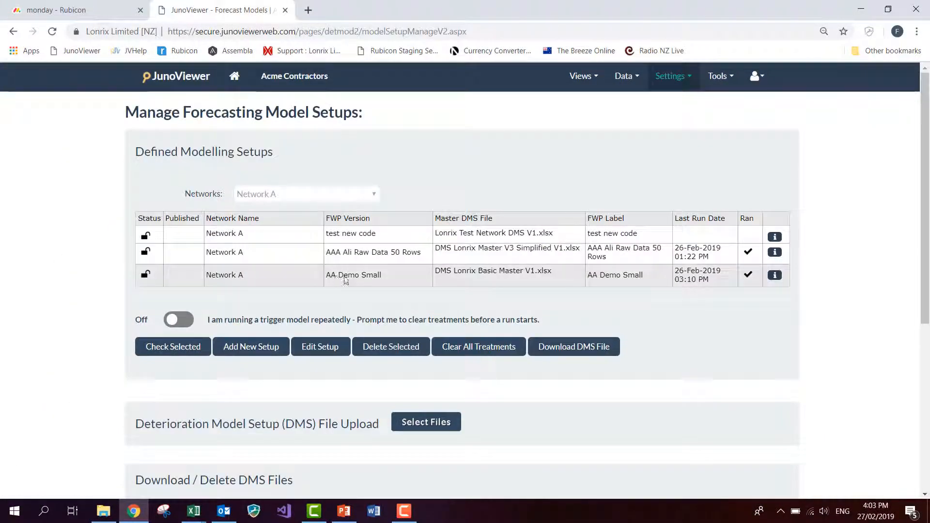
pyautogui.click(346, 280)
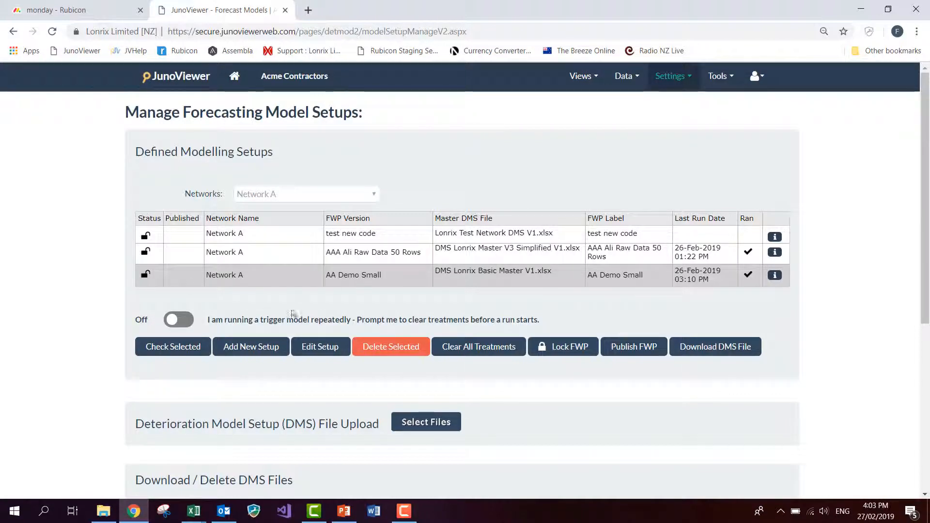
# - Upload DMS Lonrix Basic Master V1.xlsx as the Deterioration Model Setup file
pyautogui.scroll(-2, 431, 307)
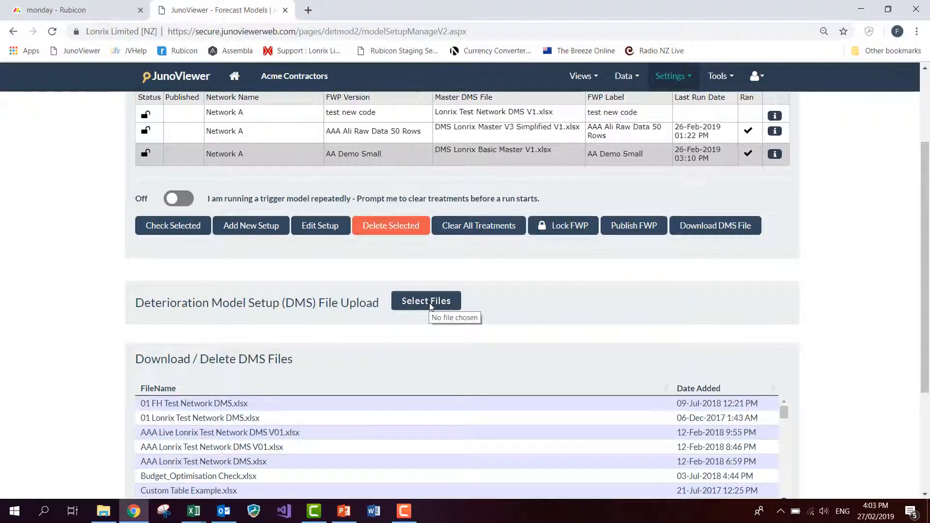
pyautogui.click(426, 301)
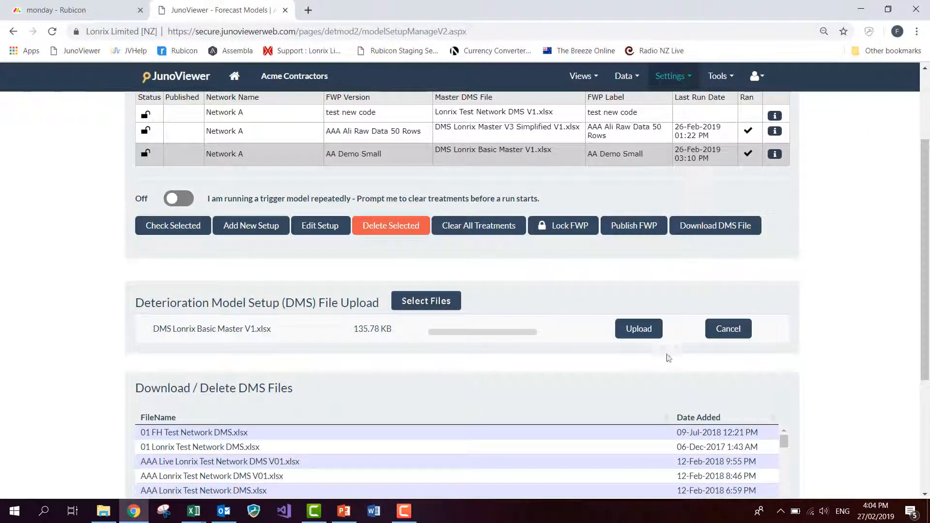
pyautogui.click(644, 334)
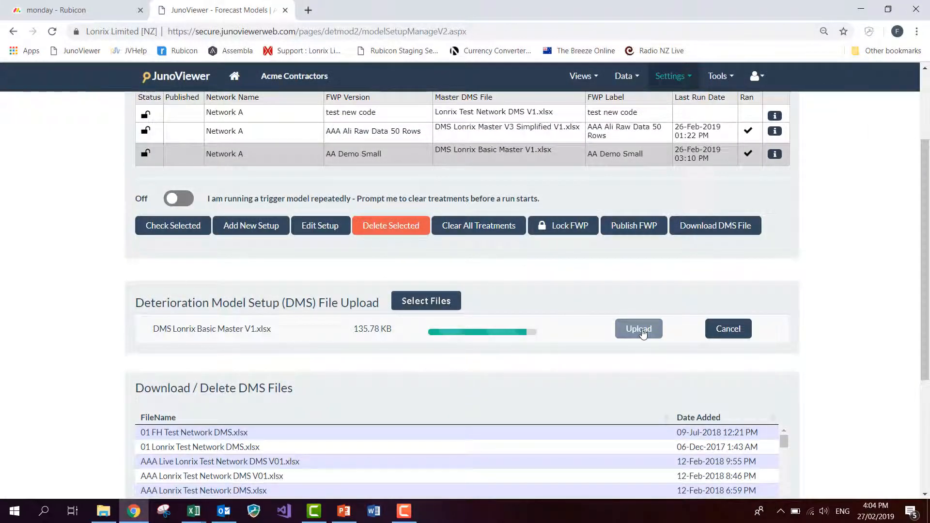
# - Check the selected AA Demo Small model setup and run its forecast
pyautogui.scroll(3, 143, 269)
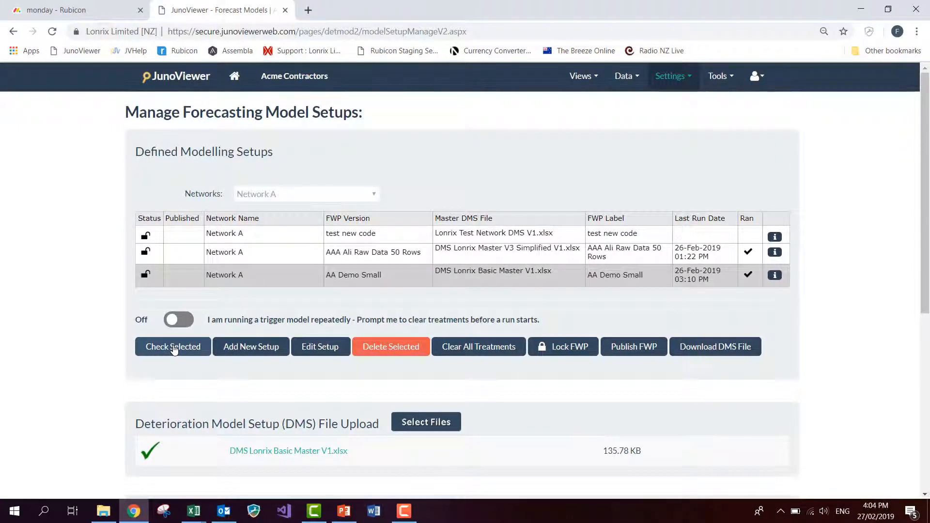
pyautogui.click(174, 347)
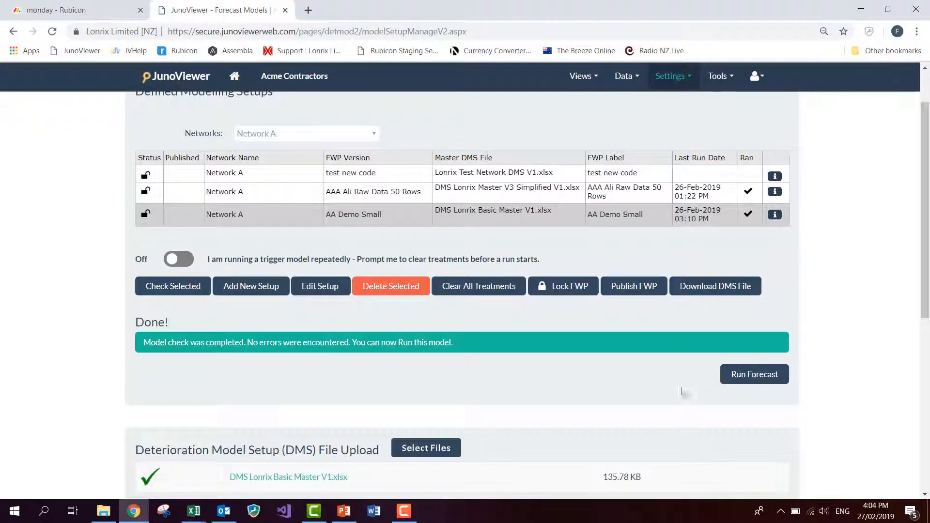
pyautogui.click(754, 376)
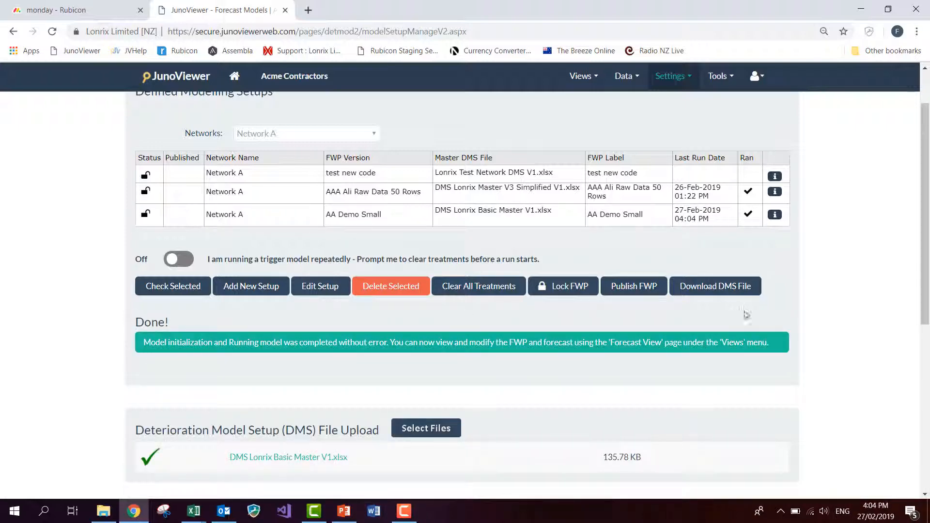
# - Open the Forecast View in Standard mode for Network A with the AA Demo Small FWP version
pyautogui.click(582, 76)
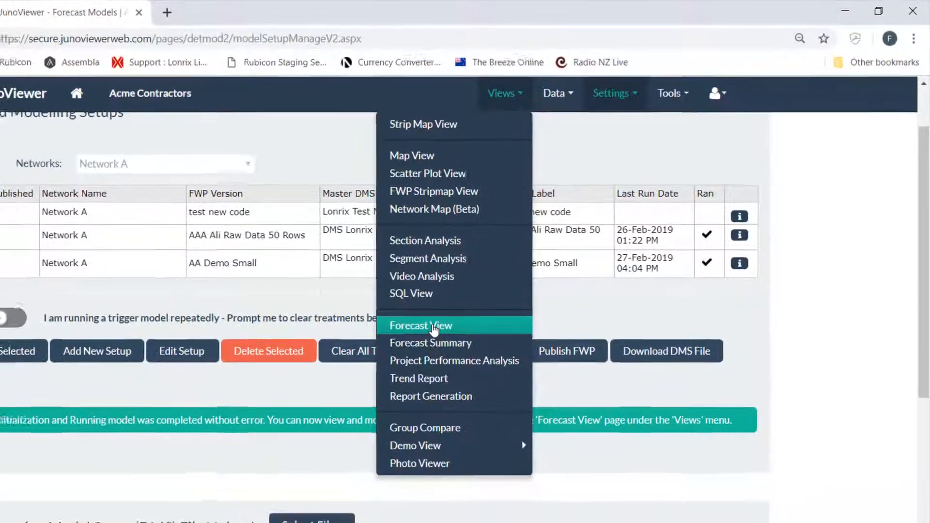
pyautogui.click(433, 326)
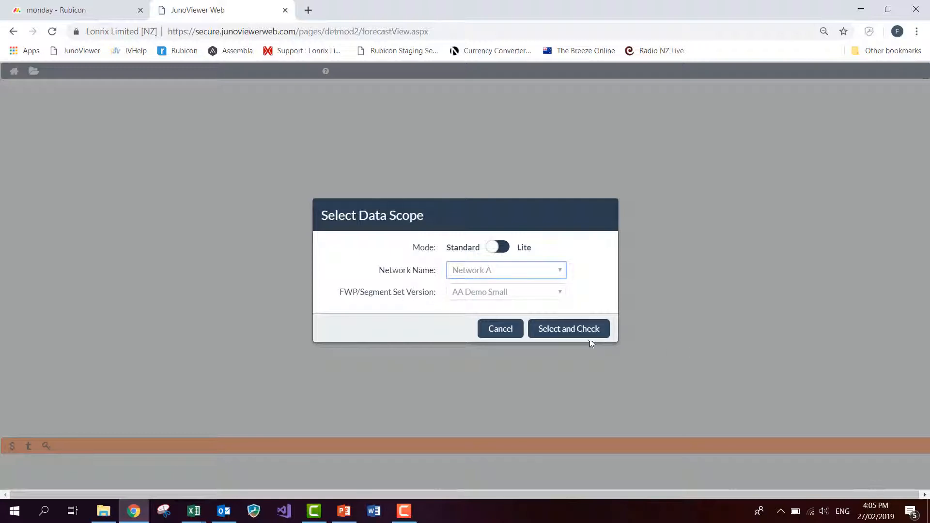
pyautogui.click(557, 331)
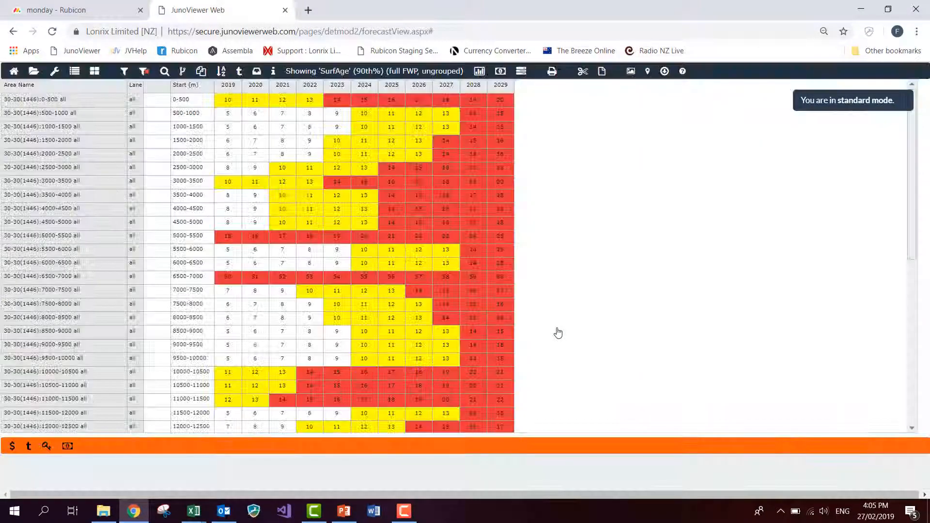